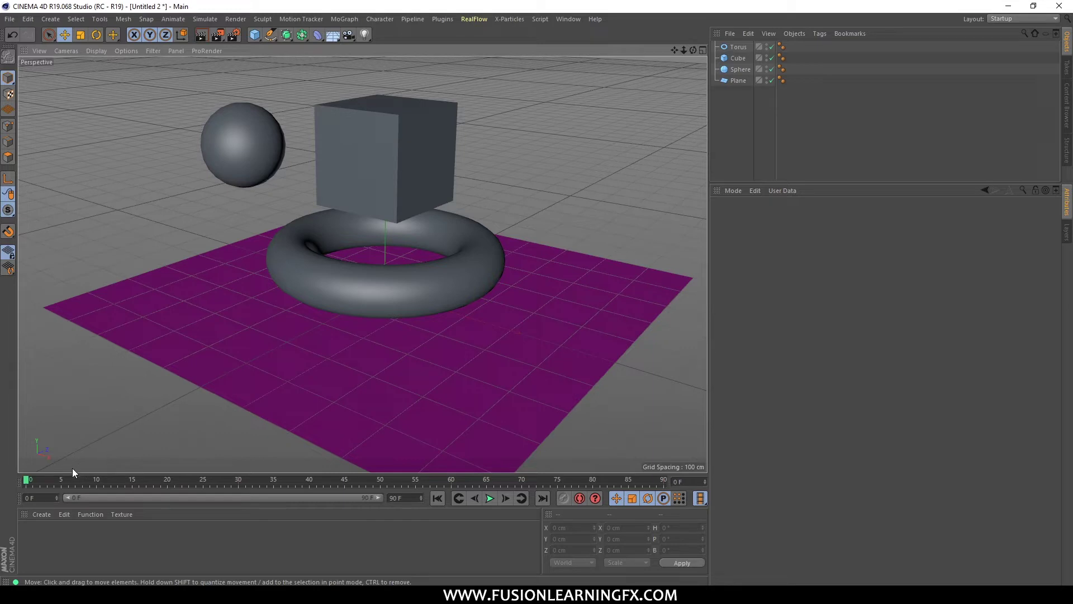
Step: Add a new standard material, Mat, from the Create menu and view its Color channel
left_click(42, 515)
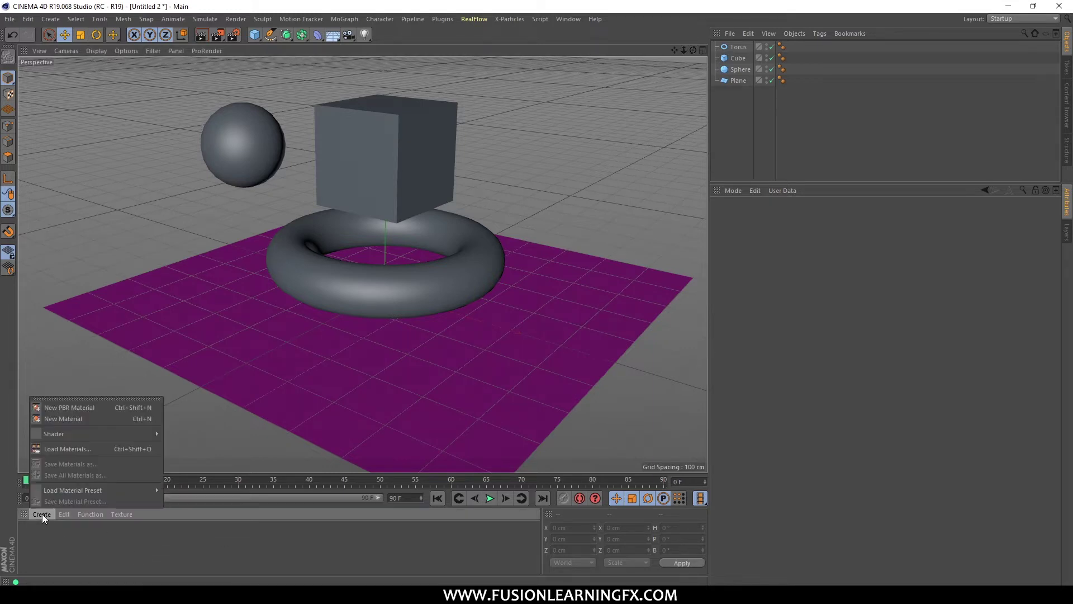
left_click(58, 419)
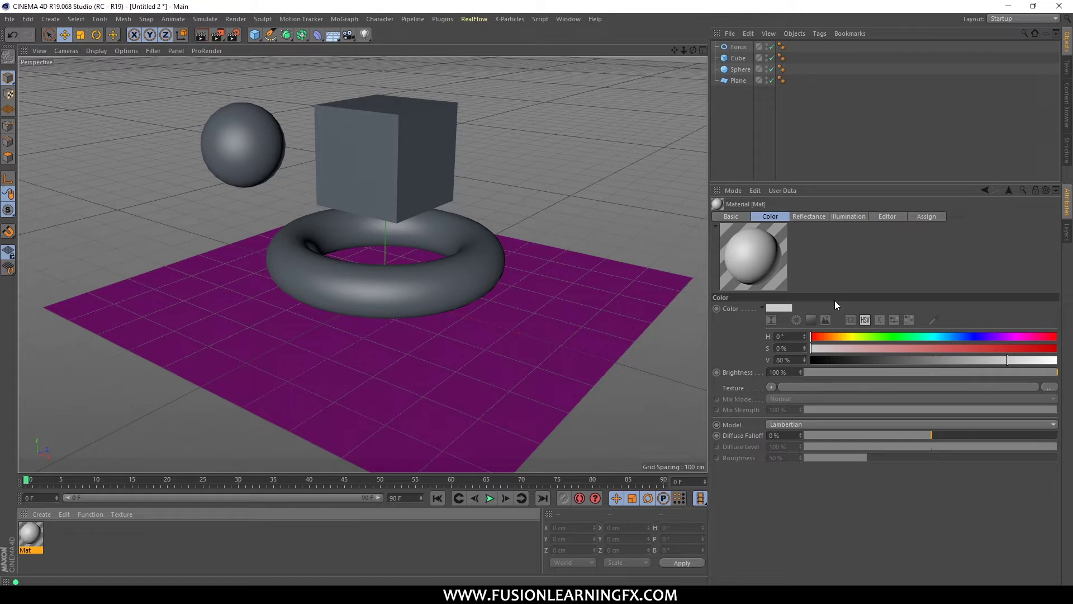
left_click(732, 218)
left_click(771, 216)
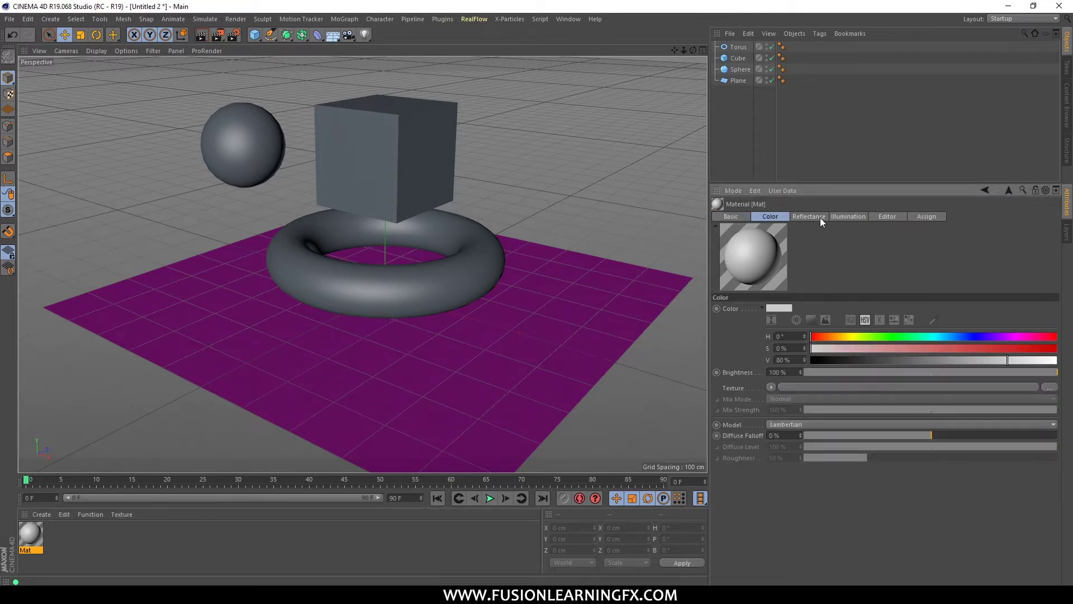
left_click(816, 218)
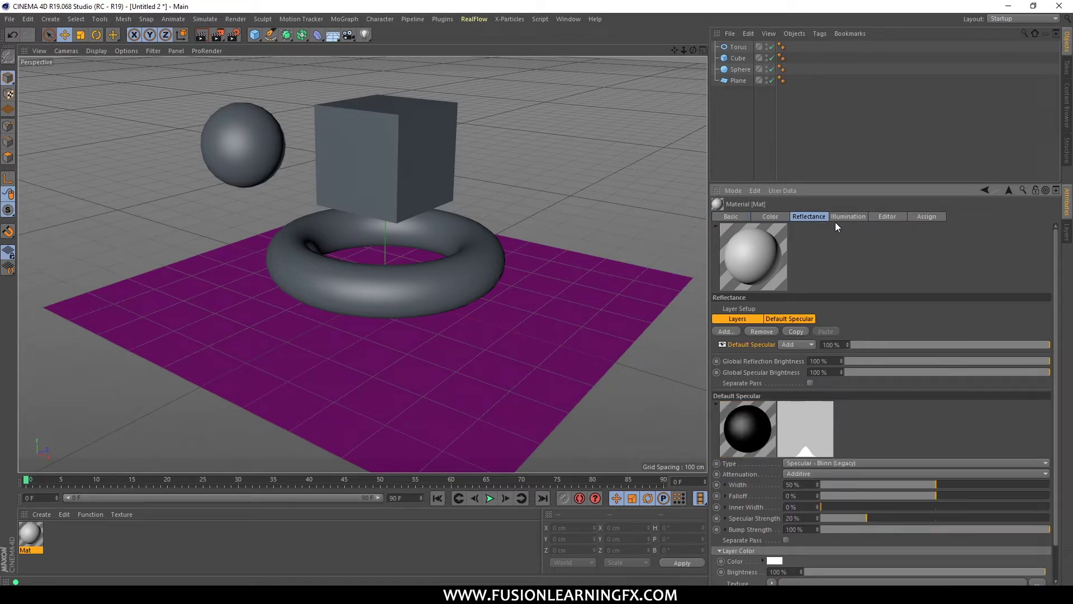
left_click(842, 218)
left_click(888, 217)
left_click(928, 217)
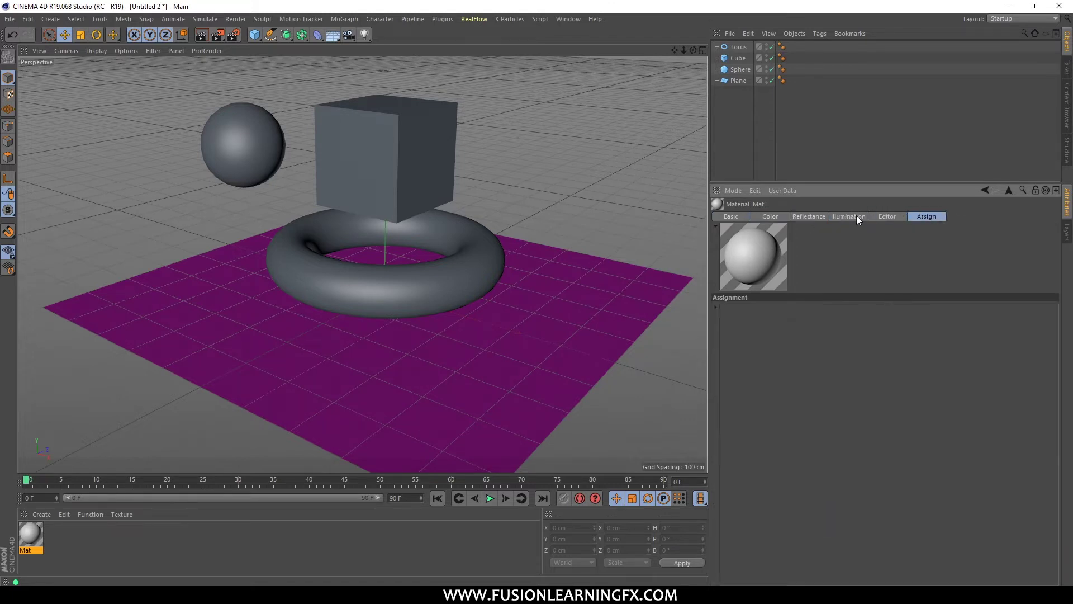
left_click(780, 216)
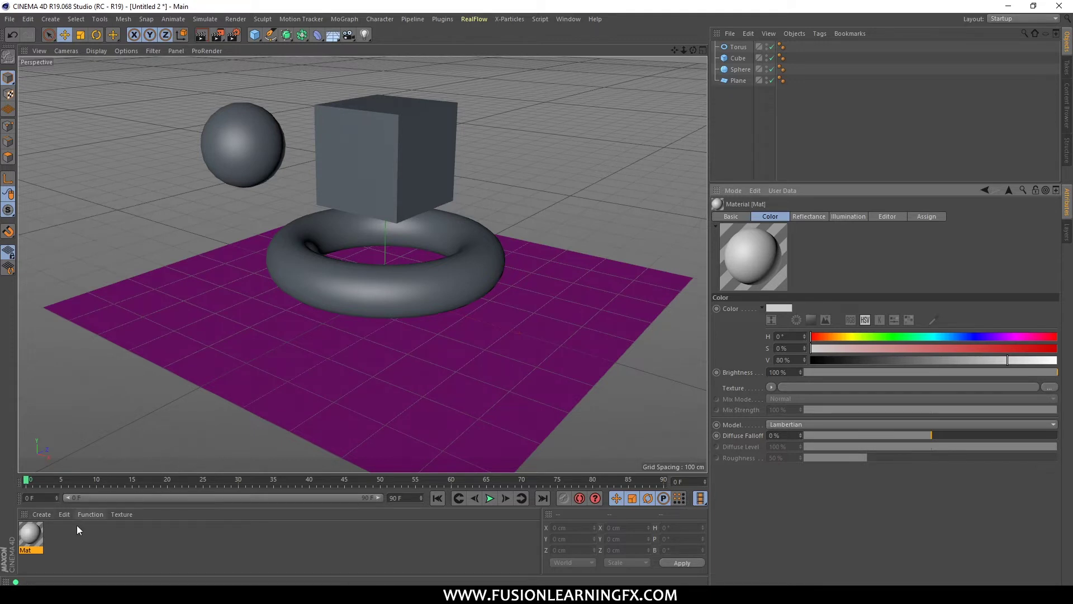
Step: Open Mat in the Material Editor via its Edit... context option, then close the editor
right_click(32, 539)
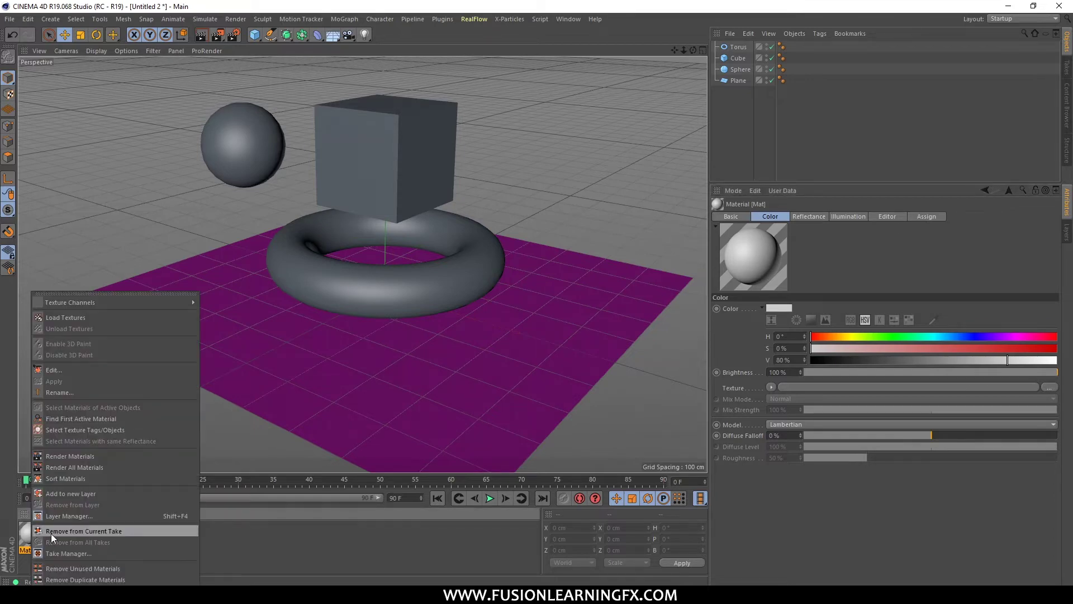
left_click(59, 370)
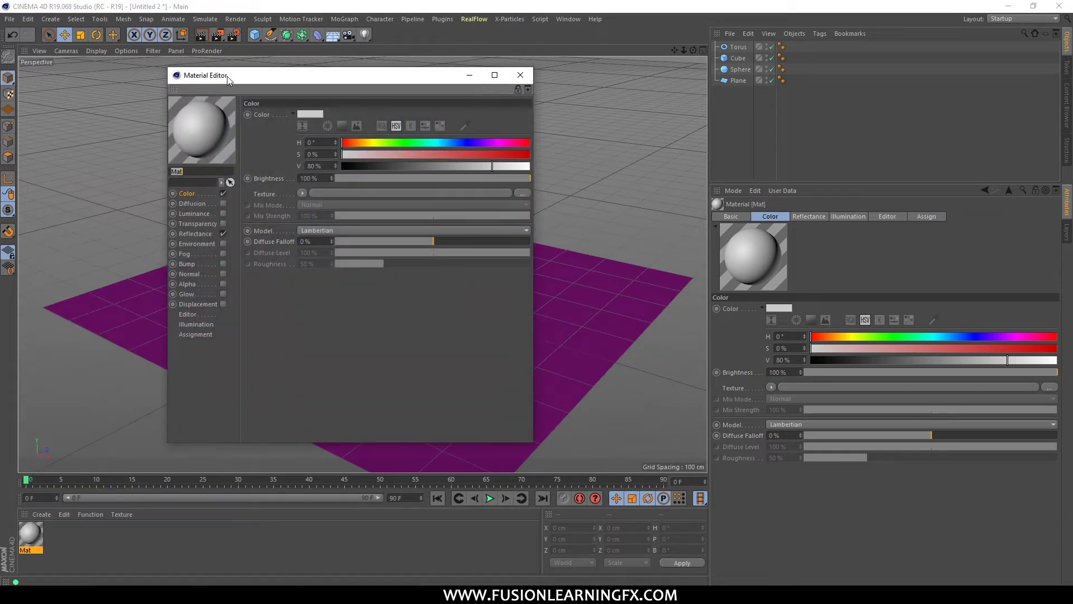
left_click_drag(225, 76, 360, 127)
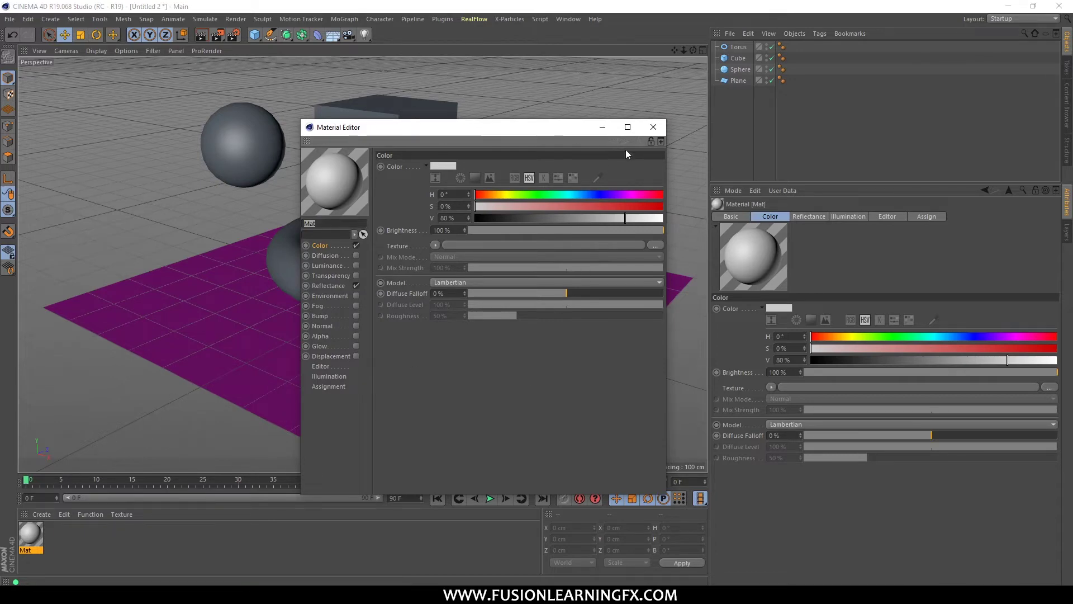
left_click(643, 132)
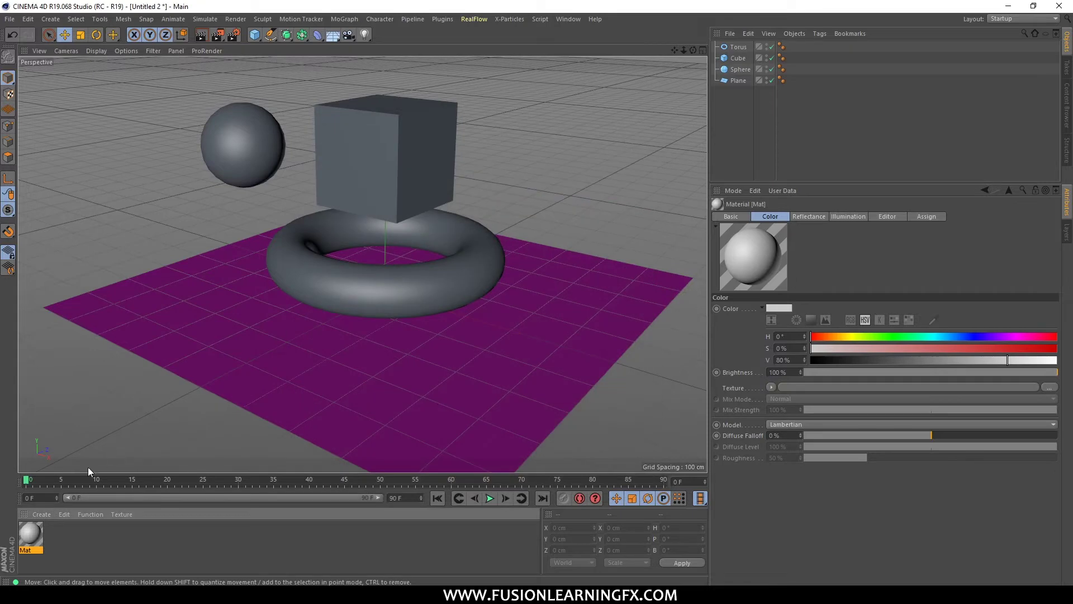
Step: Reopen Mat in the Material Editor by double-clicking it and position the window
double_click(36, 528)
mouse_move(290, 83)
left_mouse_down()
mouse_move(327, 83)
mouse_move(467, 135)
mouse_move(431, 139)
left_mouse_up()
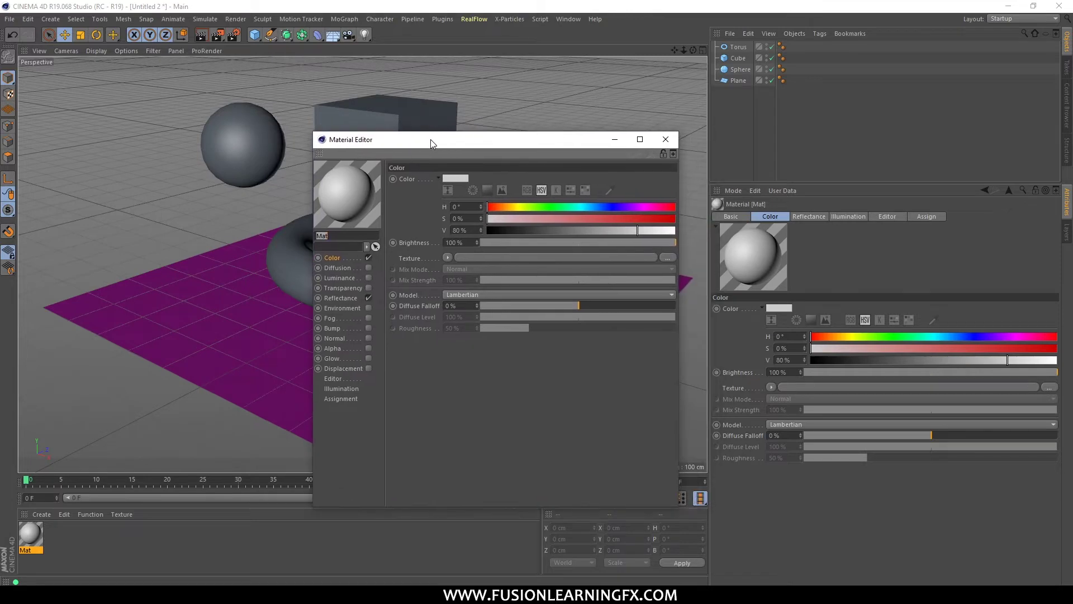
left_click_drag(394, 146, 421, 203)
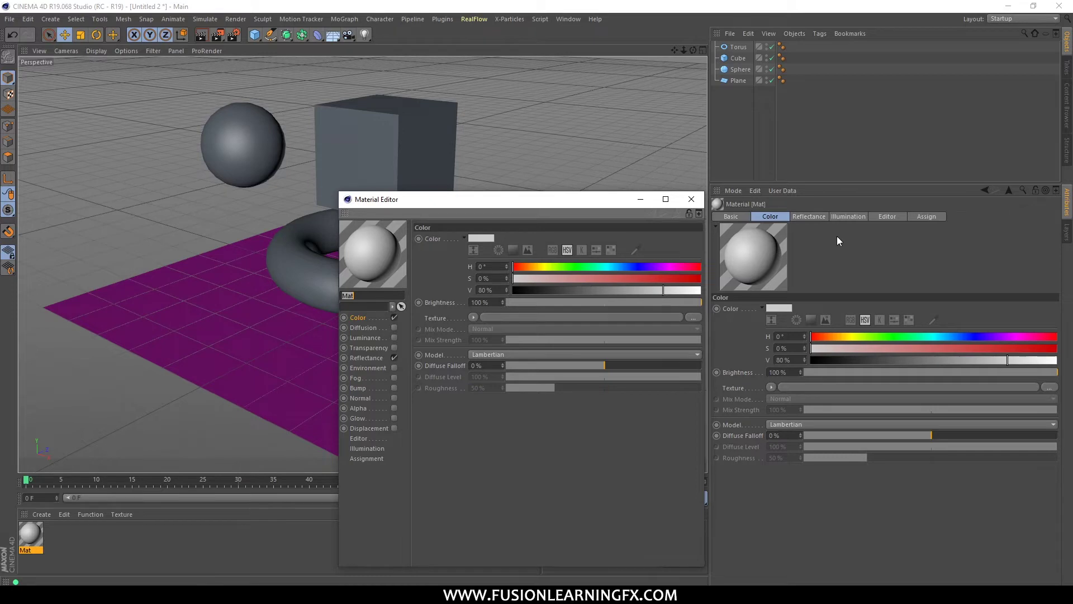
left_click_drag(434, 199, 415, 109)
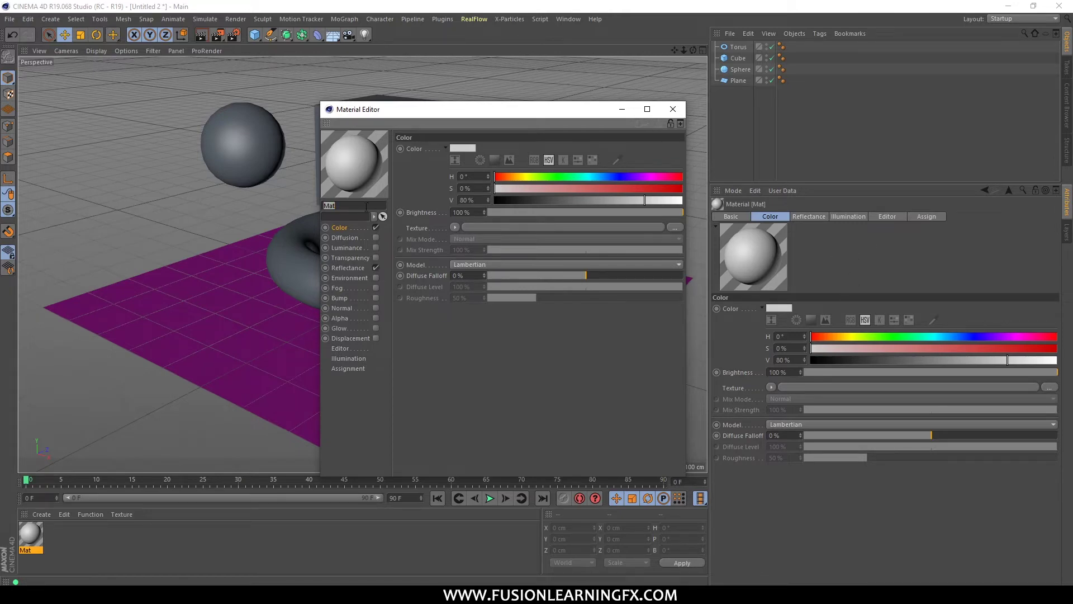
left_click_drag(353, 118, 405, 183)
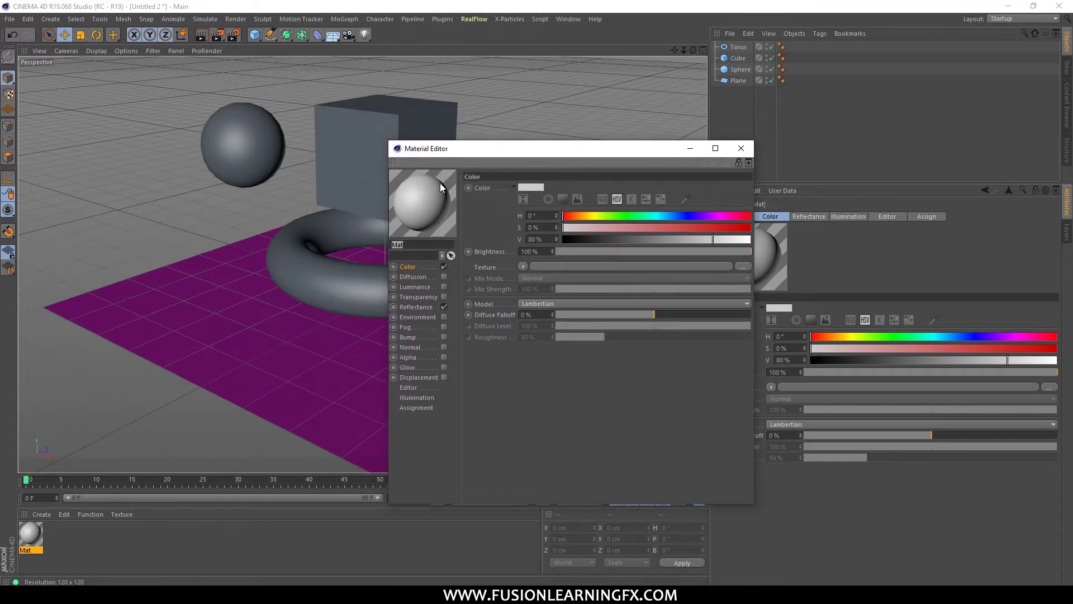
mouse_move(429, 149)
left_mouse_down()
mouse_move(411, 116)
mouse_move(405, 239)
left_mouse_up()
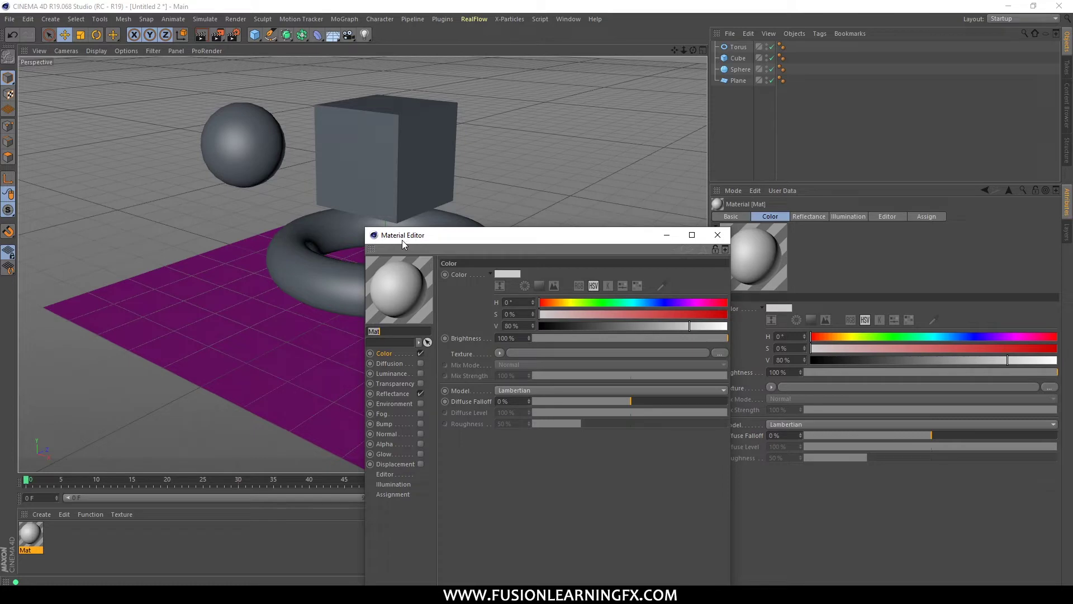
left_click_drag(402, 241, 380, 145)
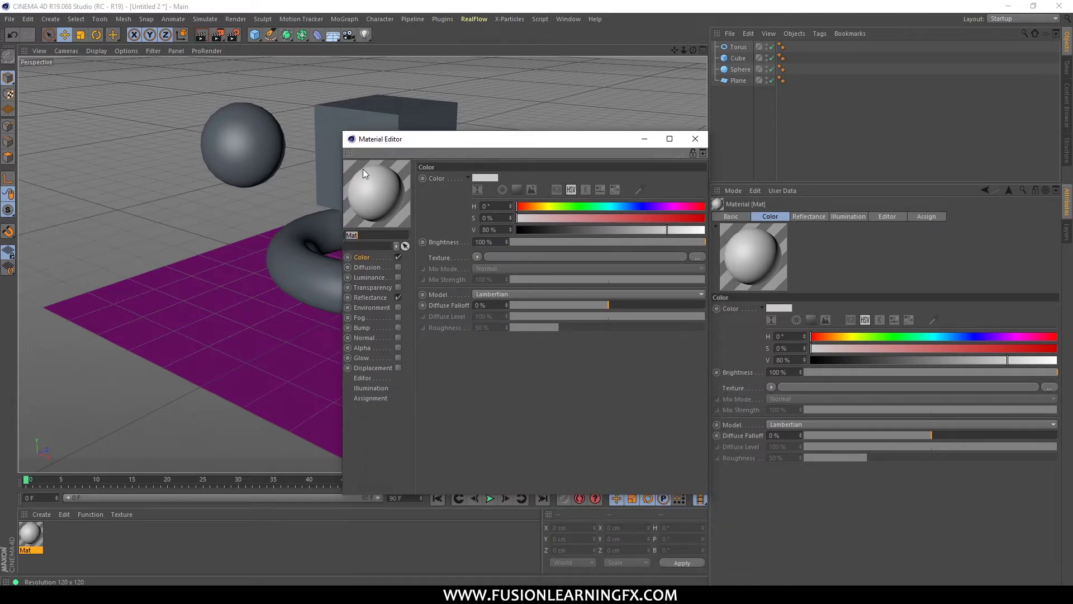
right_click(360, 162)
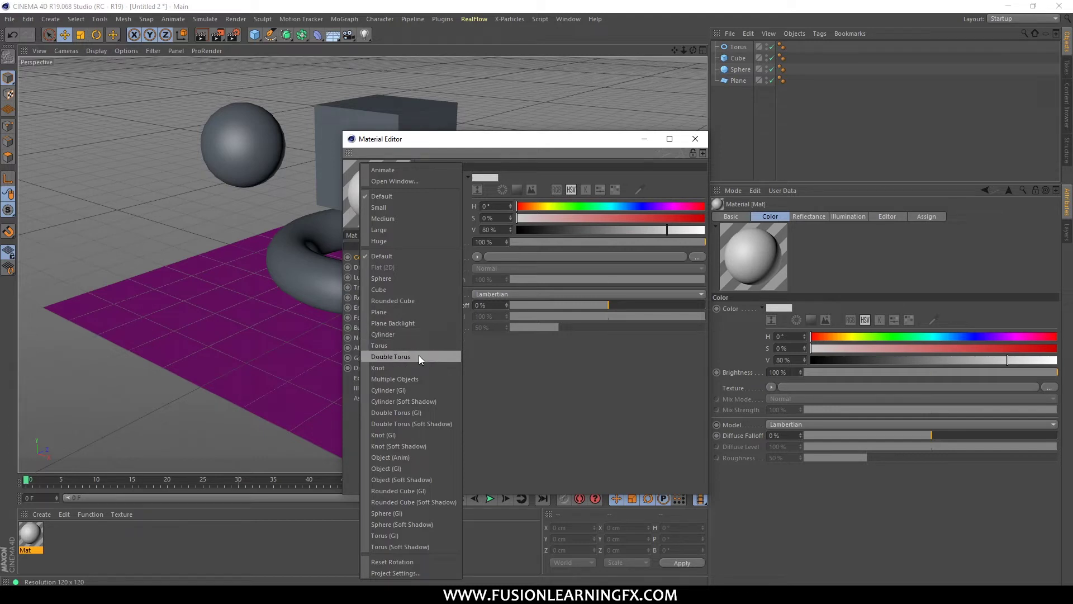
Step: Change Mat's preview shape to a cube, then to a torus
left_click(395, 290)
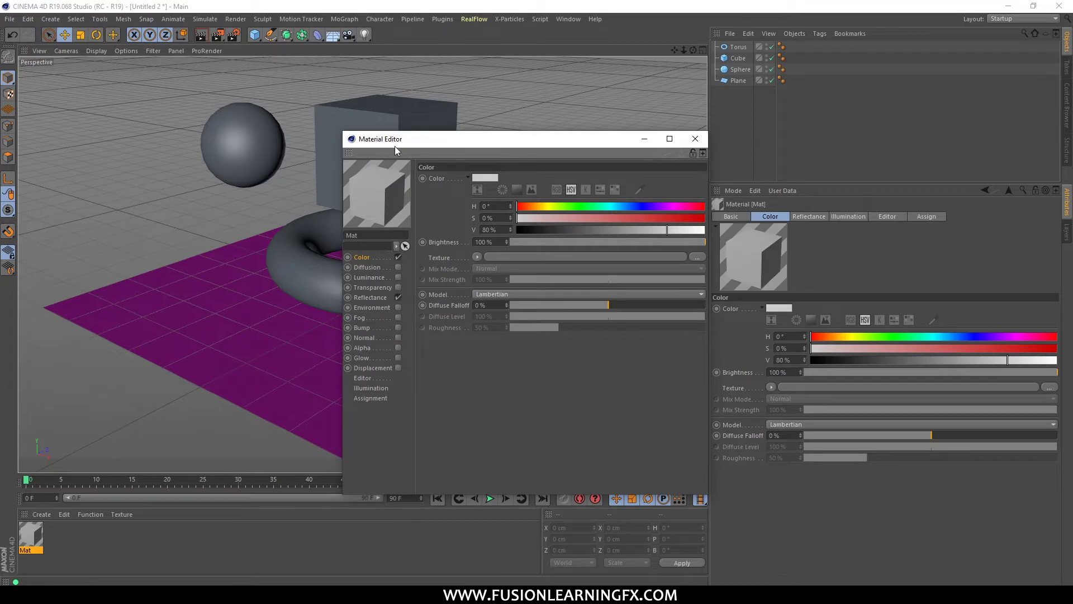
left_click_drag(395, 146, 576, 153)
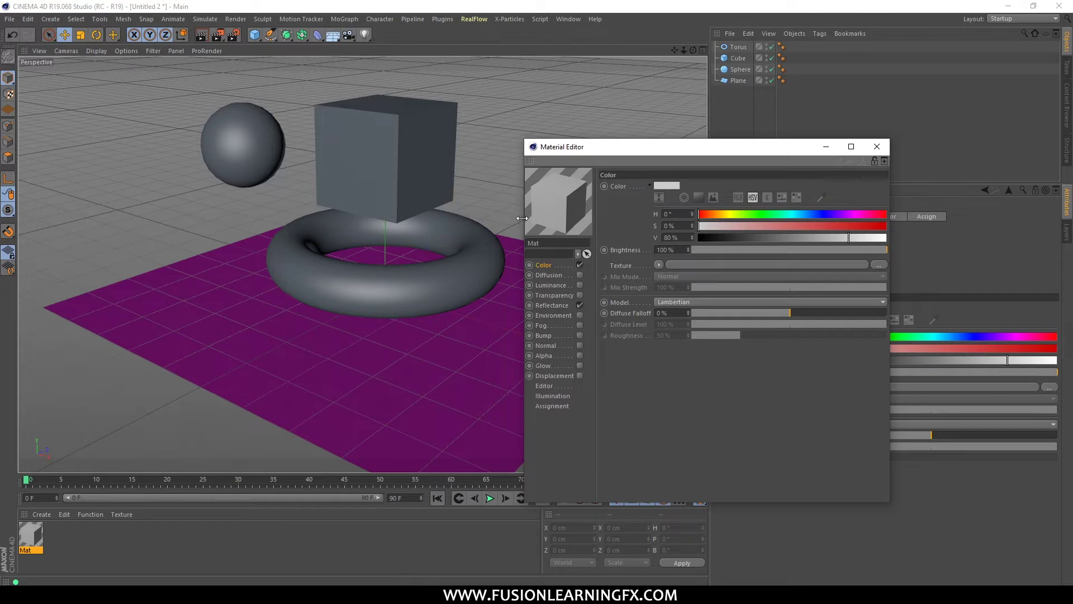
right_click(565, 184)
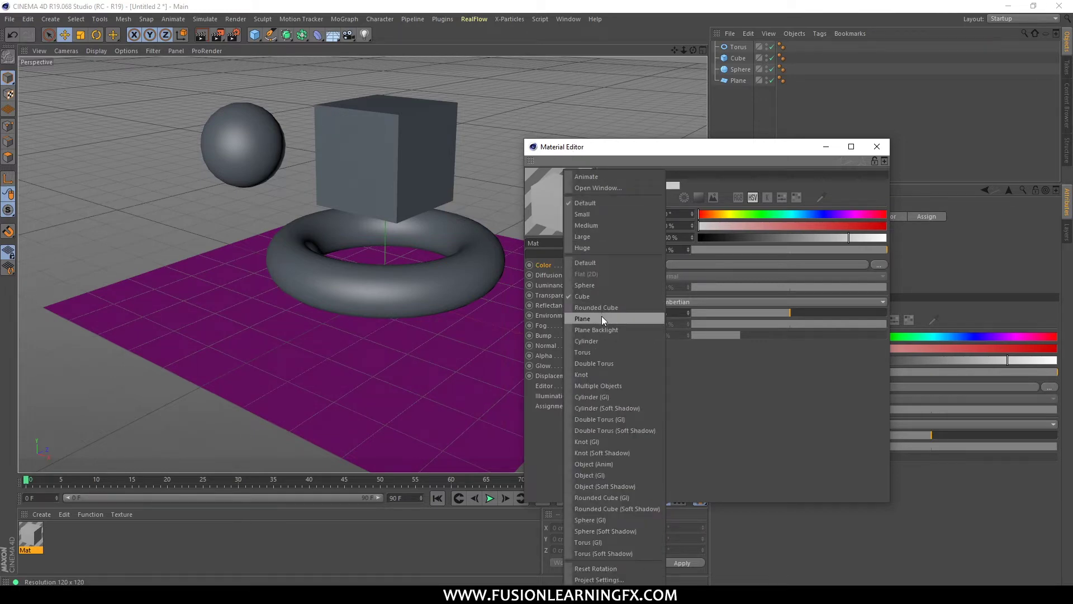
left_click(602, 352)
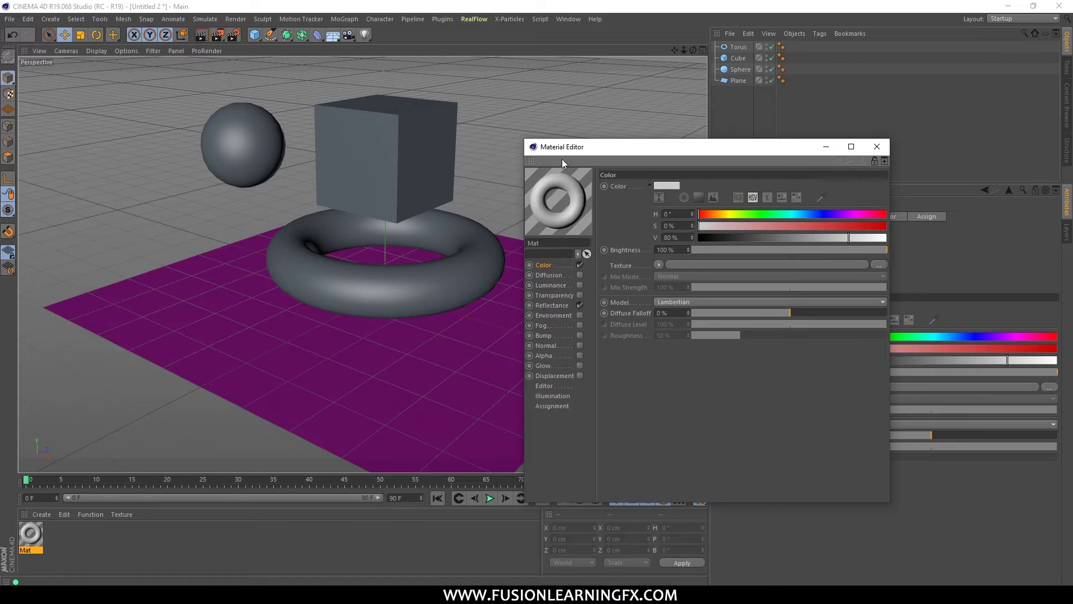
left_click_drag(561, 159, 441, 171)
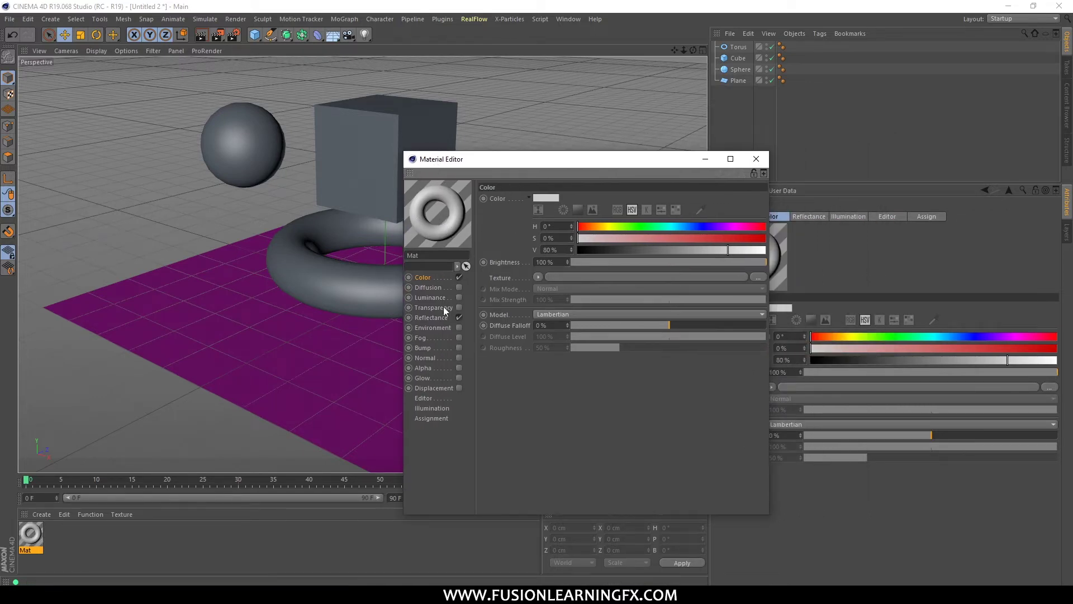
right_click(429, 206)
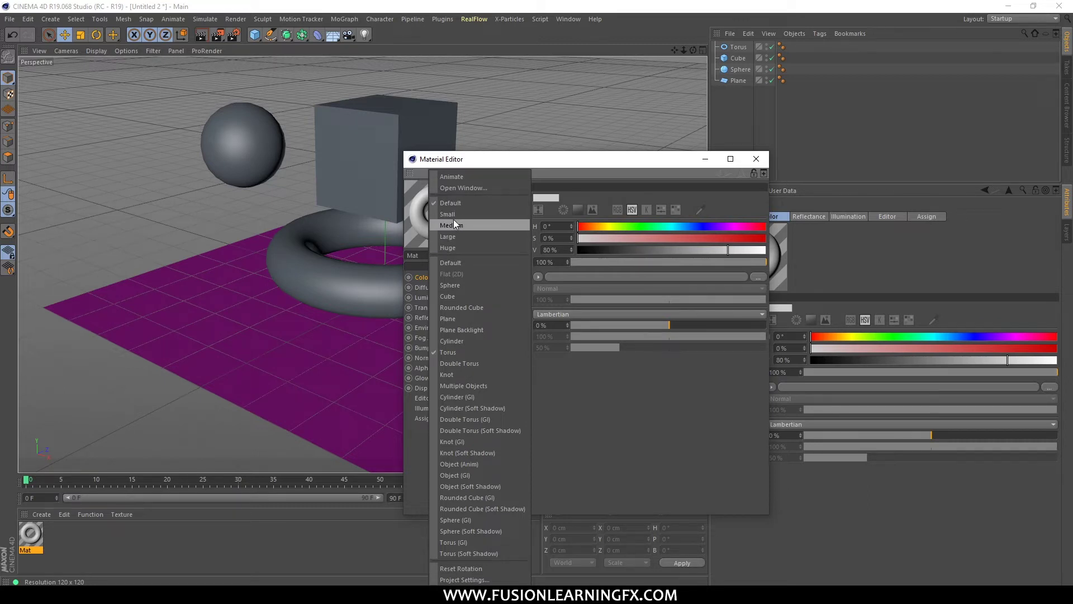
left_click(454, 216)
right_click(438, 205)
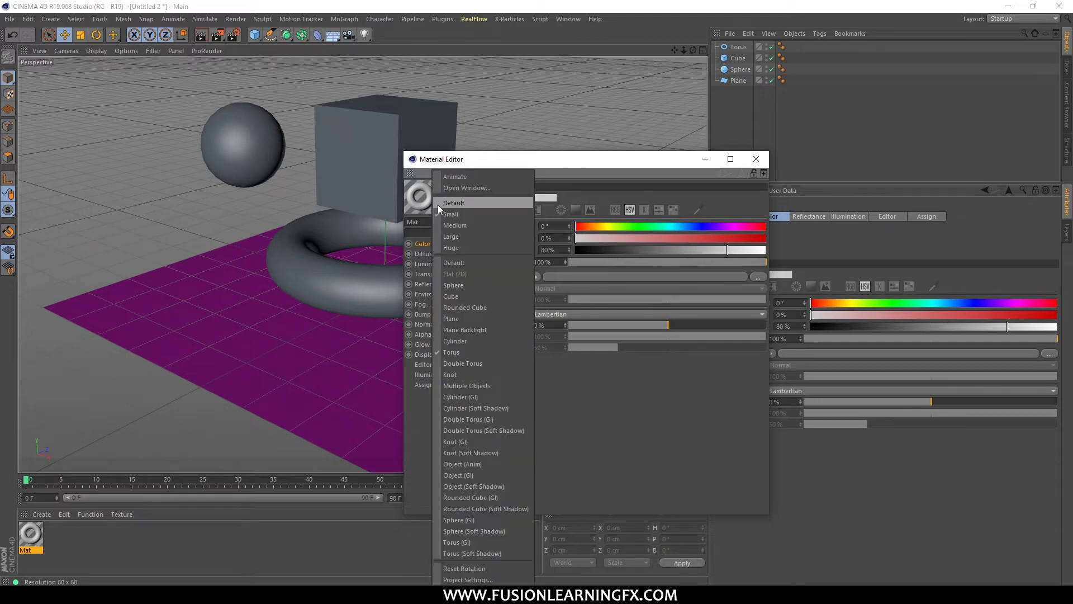
left_click(457, 223)
right_click(443, 206)
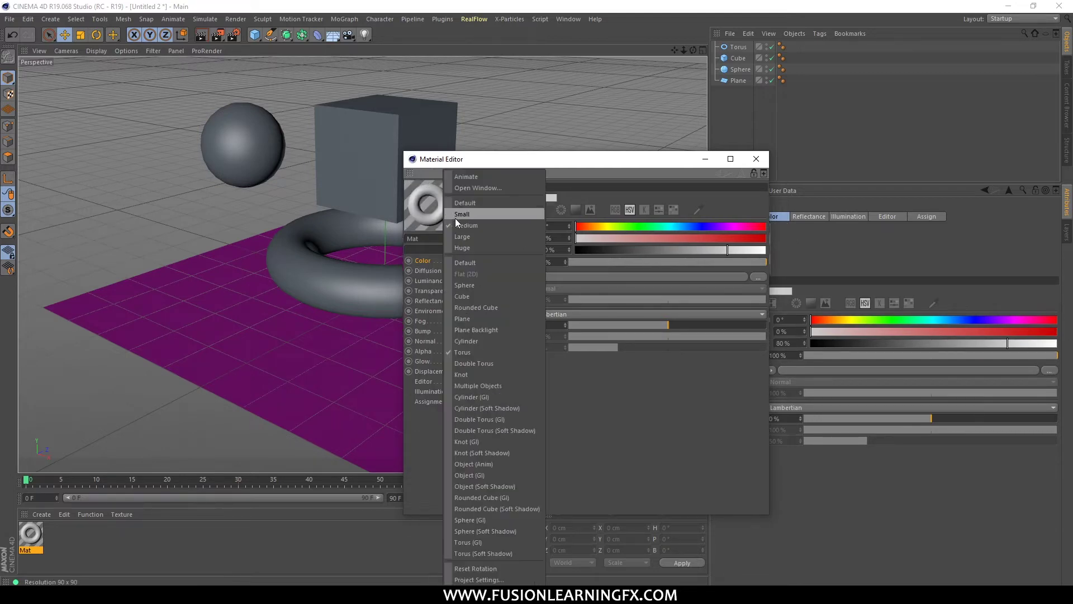
left_click(464, 236)
right_click(445, 220)
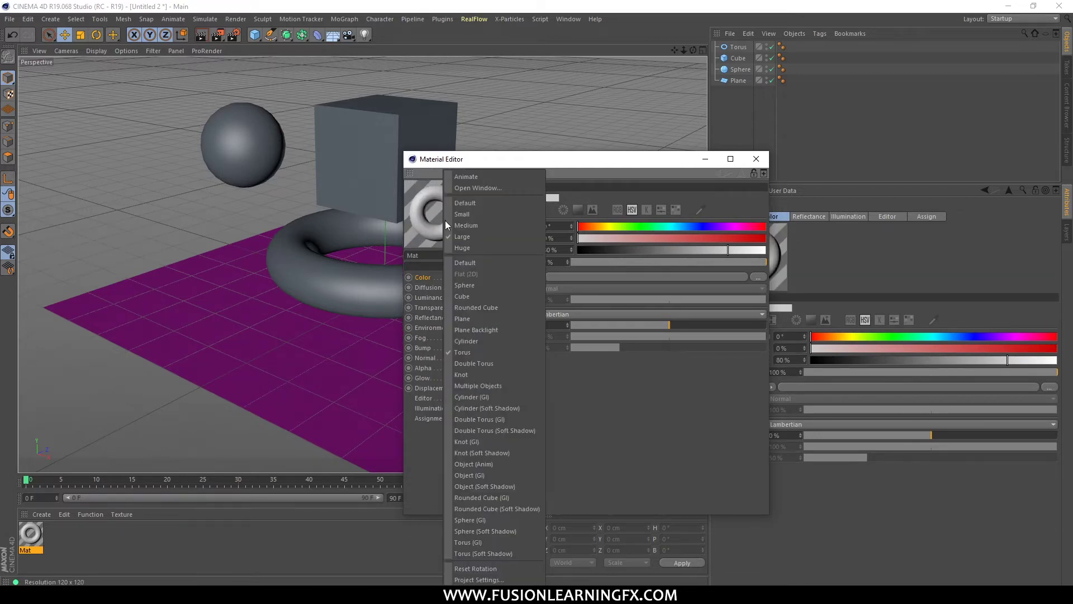
left_click(464, 246)
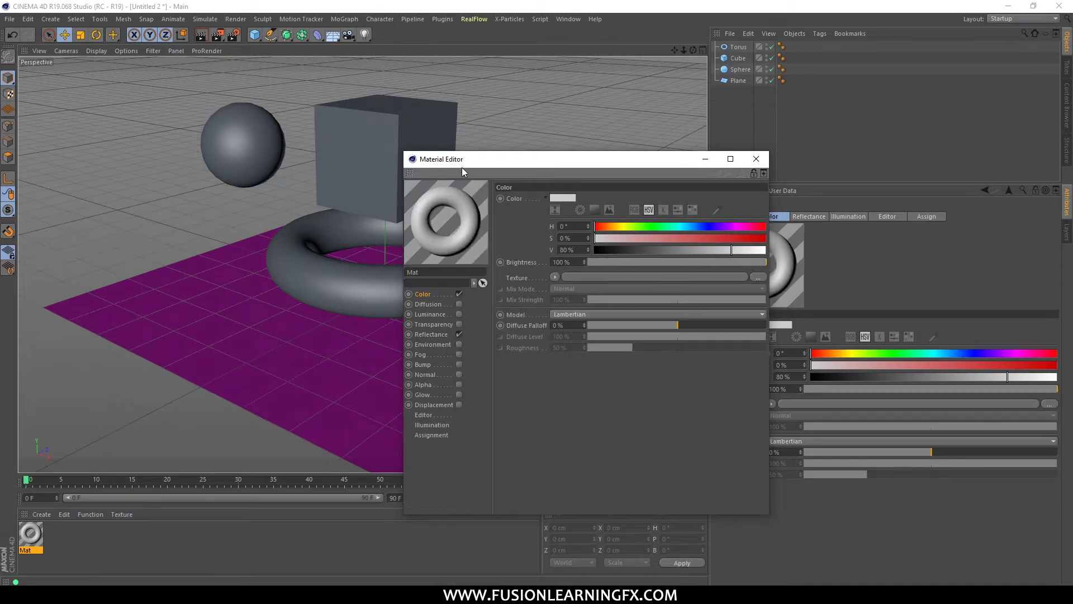
mouse_move(457, 164)
left_mouse_down()
mouse_move(527, 162)
mouse_move(448, 178)
mouse_move(448, 167)
left_mouse_up()
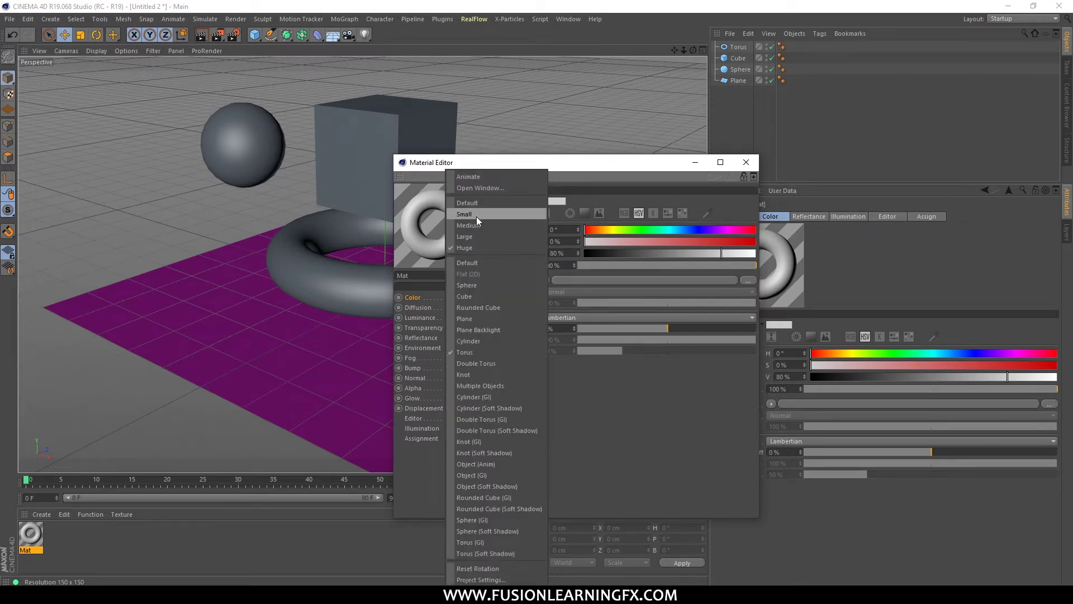
left_click(474, 204)
right_click(436, 224)
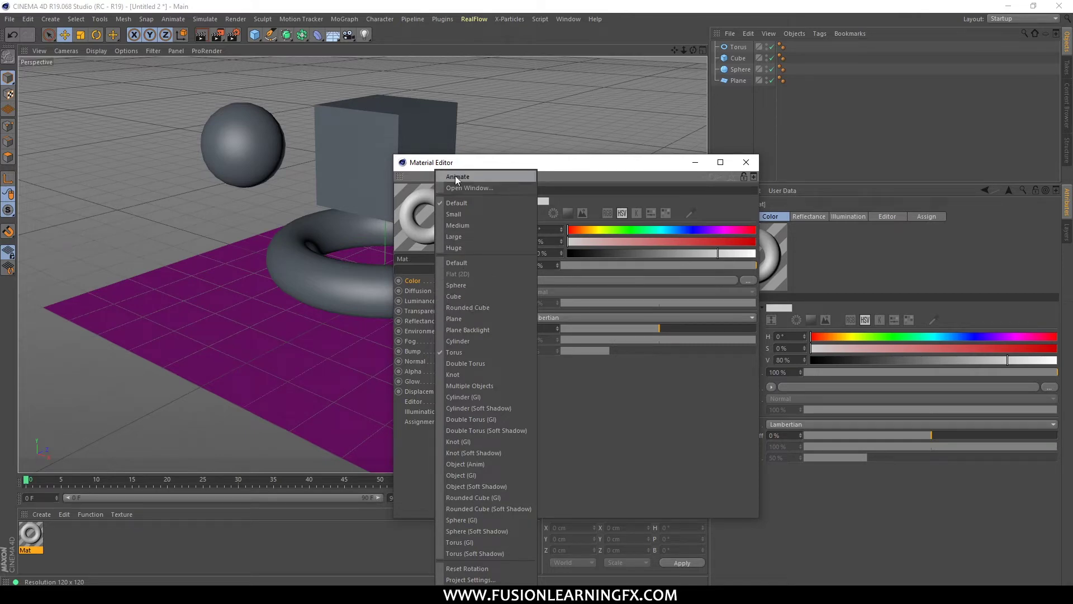
left_click(494, 570)
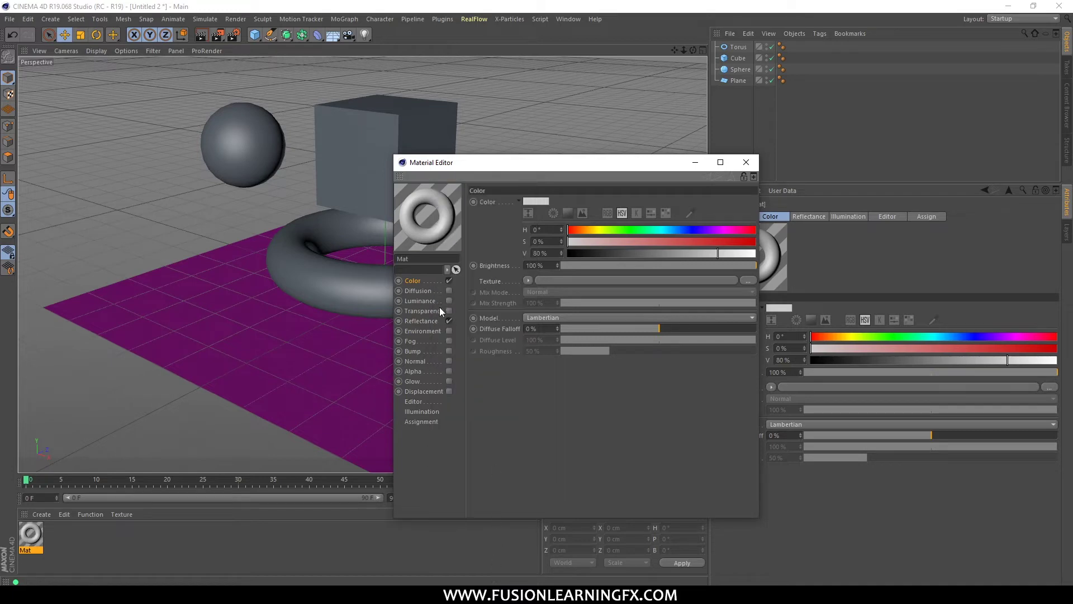
right_click(437, 237)
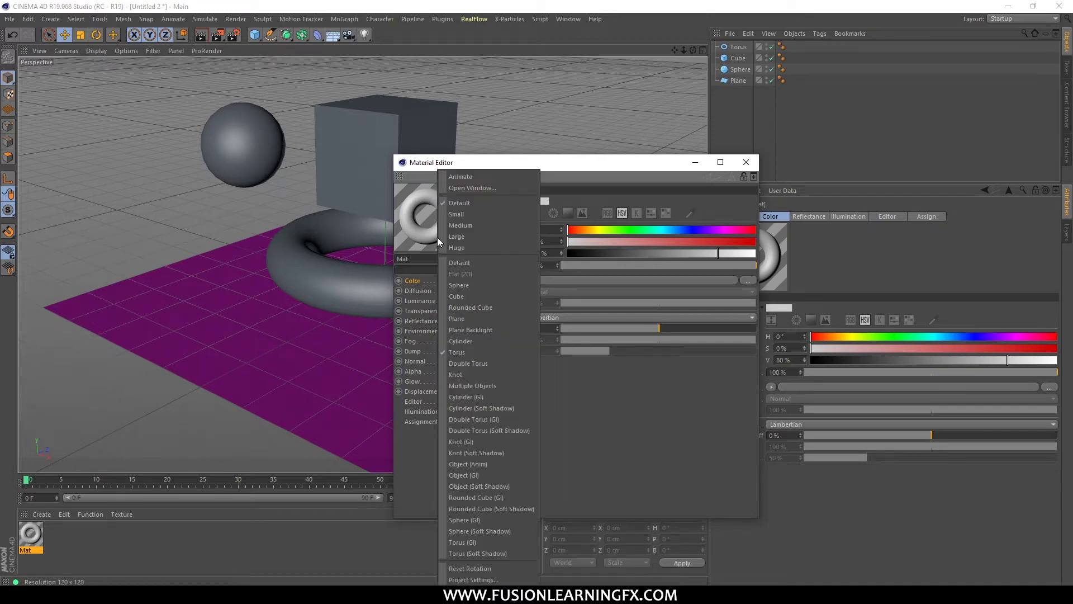
Step: Review the preview's Project Settings, including Preview Size, and close the dialog with OK
left_click(472, 579)
left_click_drag(492, 486, 546, 258)
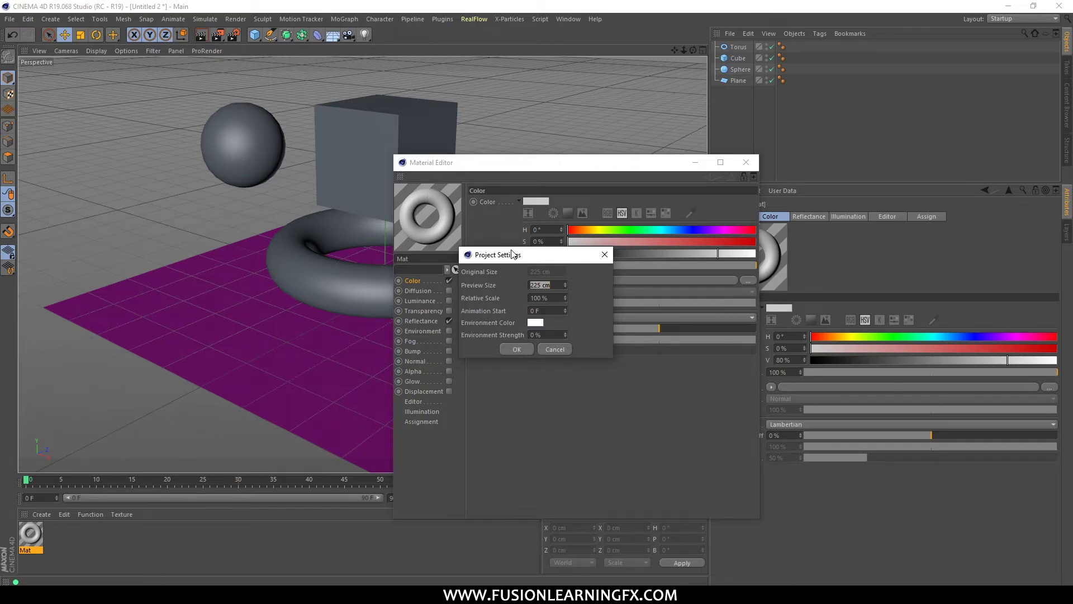
left_click(552, 351)
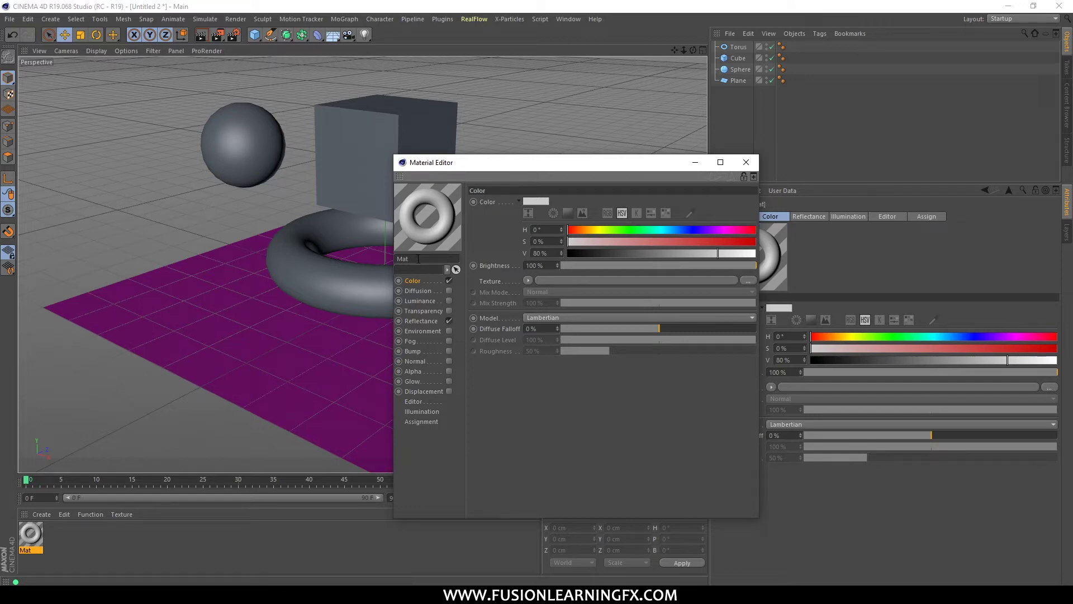
double_click(29, 550)
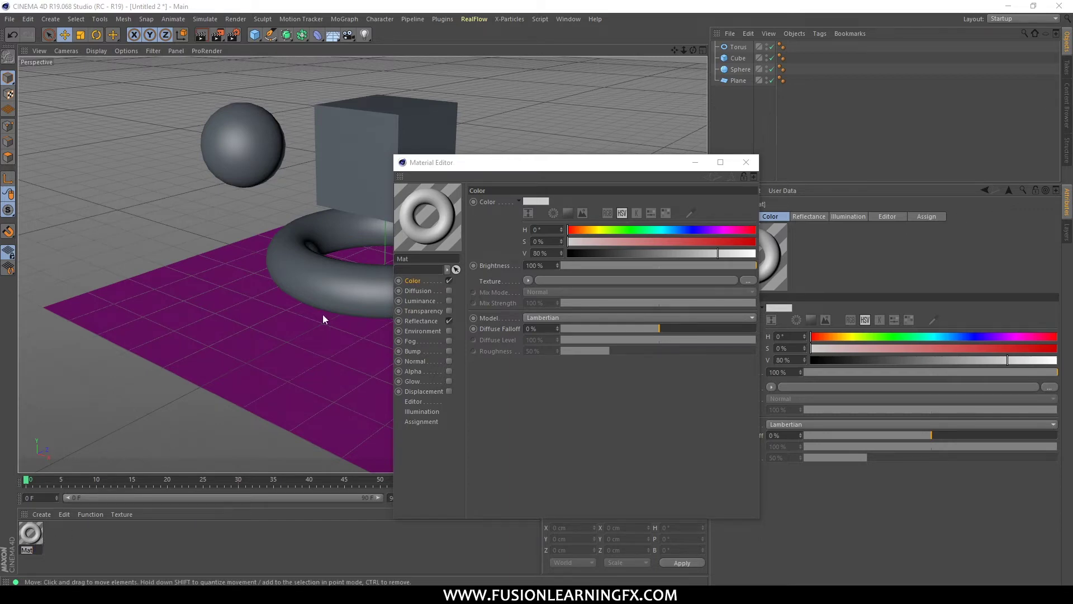
Step: Enter 'piso' as the material name in the Material Editor's name field
left_click(428, 259)
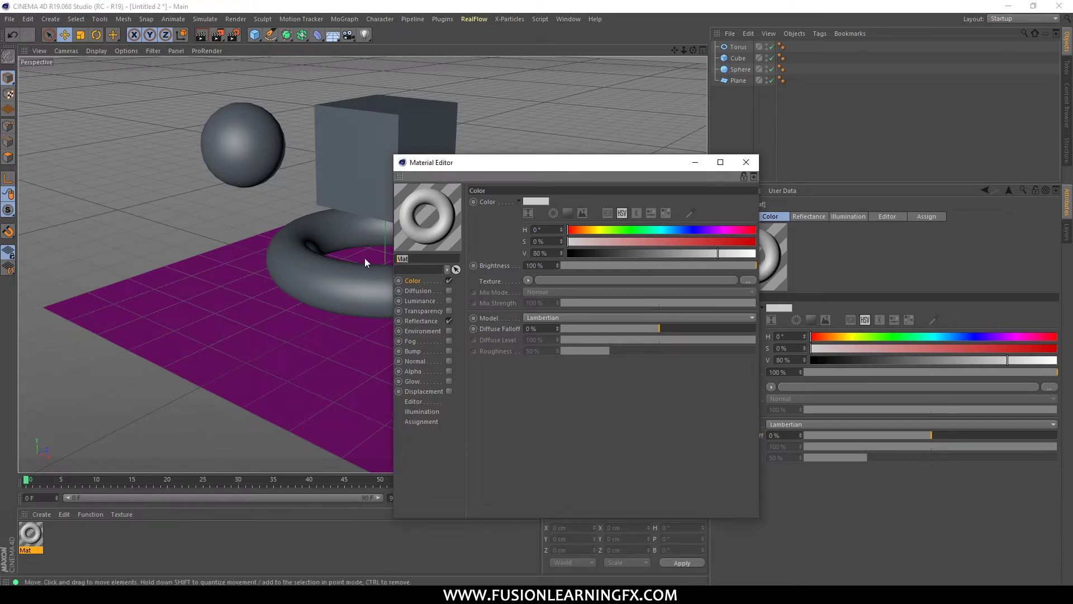
type("pi")
type("sc")
key("BackSpace")
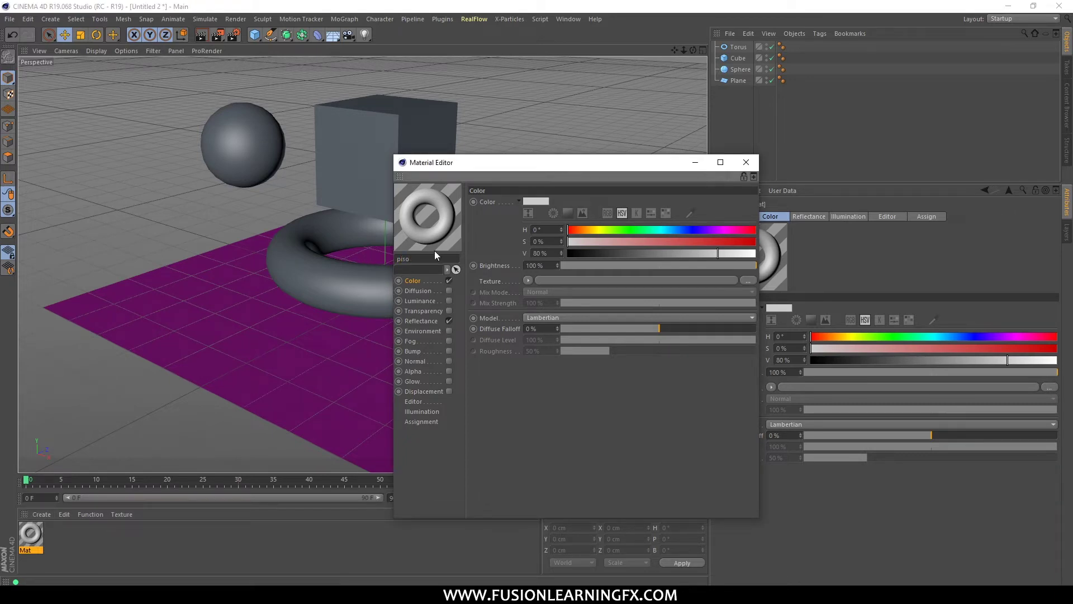
type("o")
key("Return")
Step: Uncheck the Reflectance channel so only Color stays enabled
left_click_drag(446, 154, 446, 174)
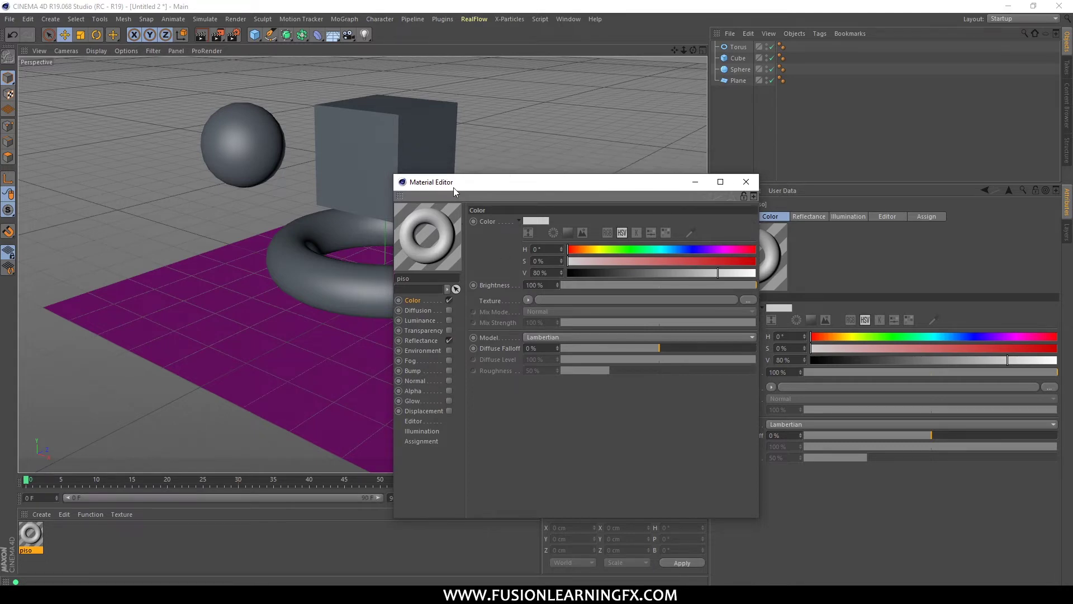
left_click_drag(453, 185, 609, 142)
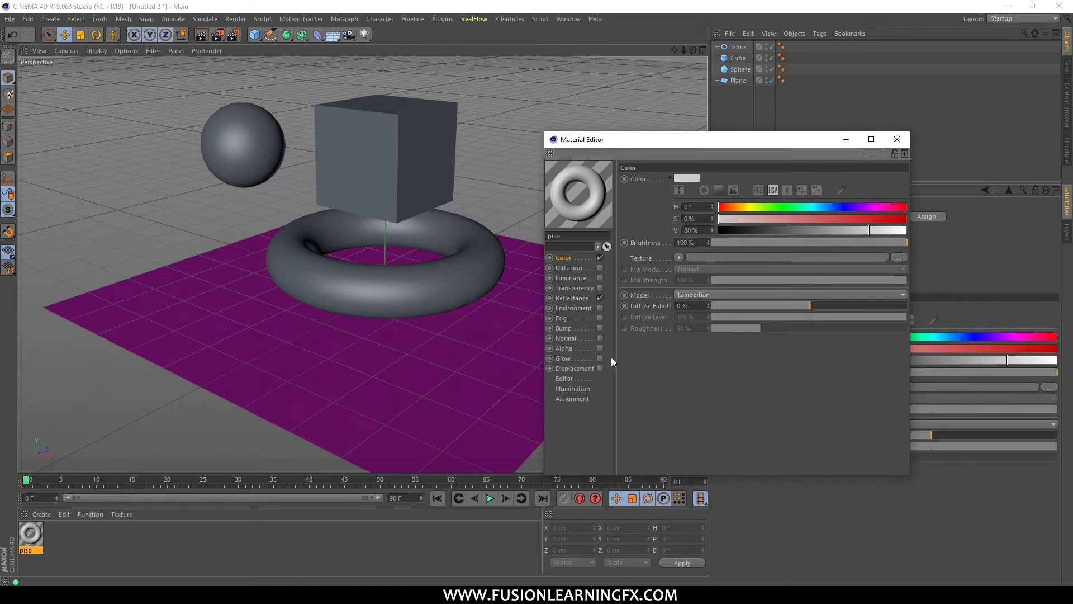
left_click_drag(587, 139, 494, 159)
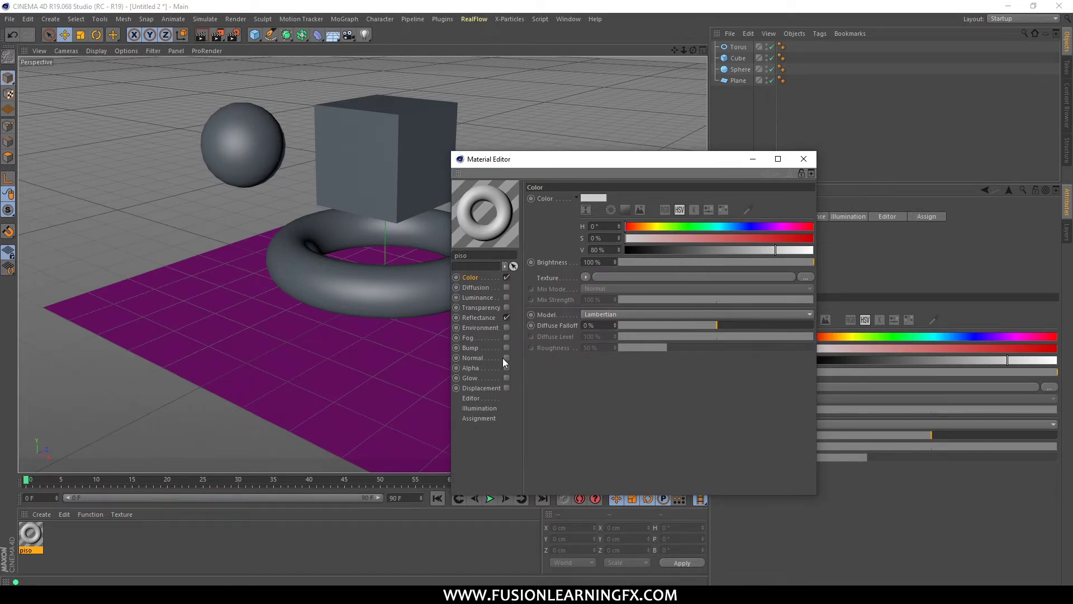
left_click(506, 317)
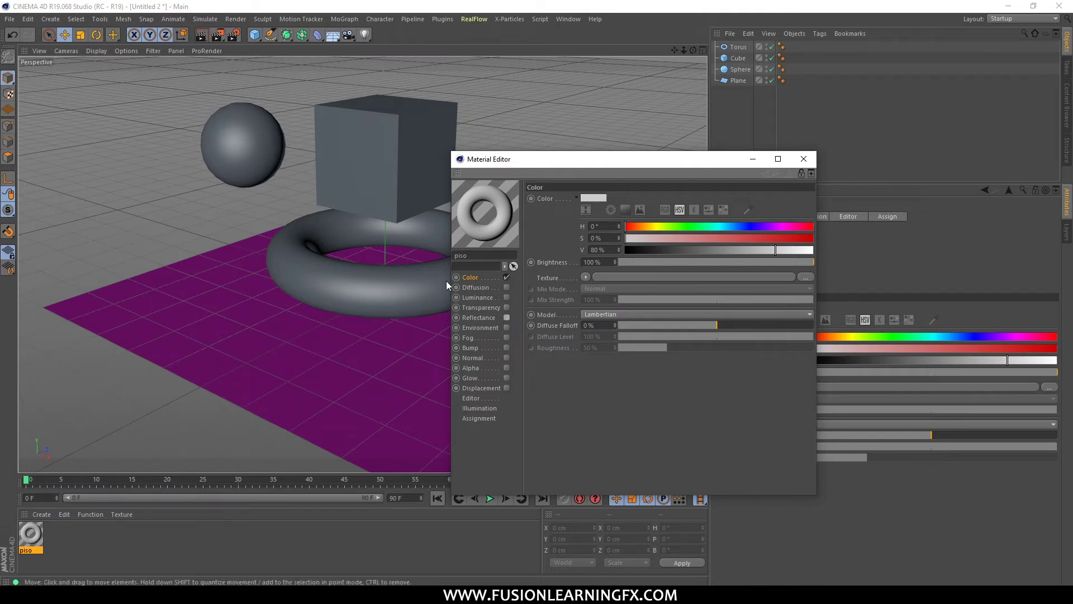
left_click(506, 317)
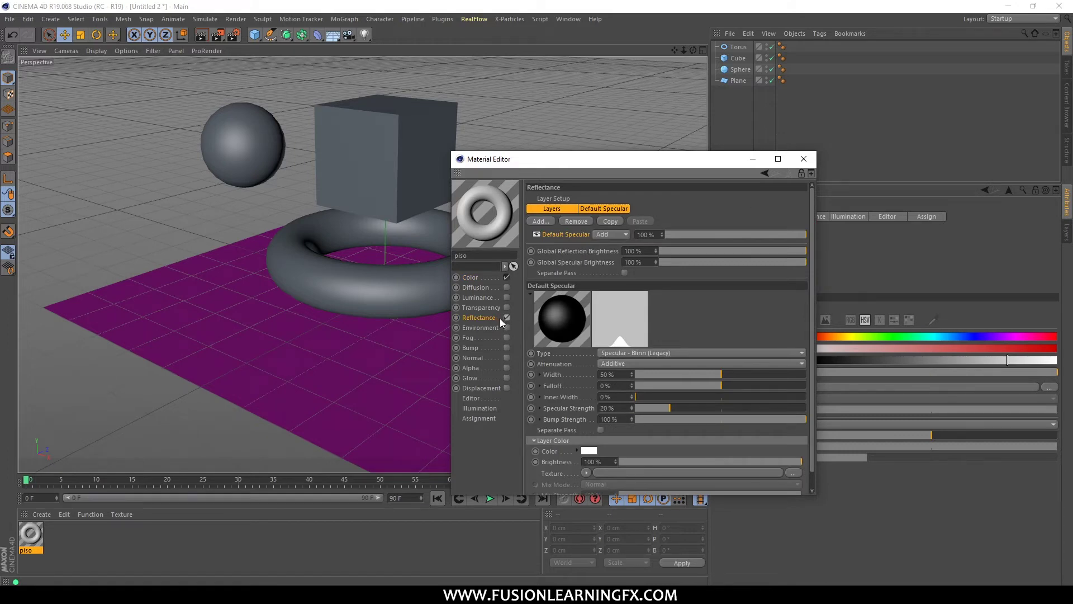
left_click(506, 317)
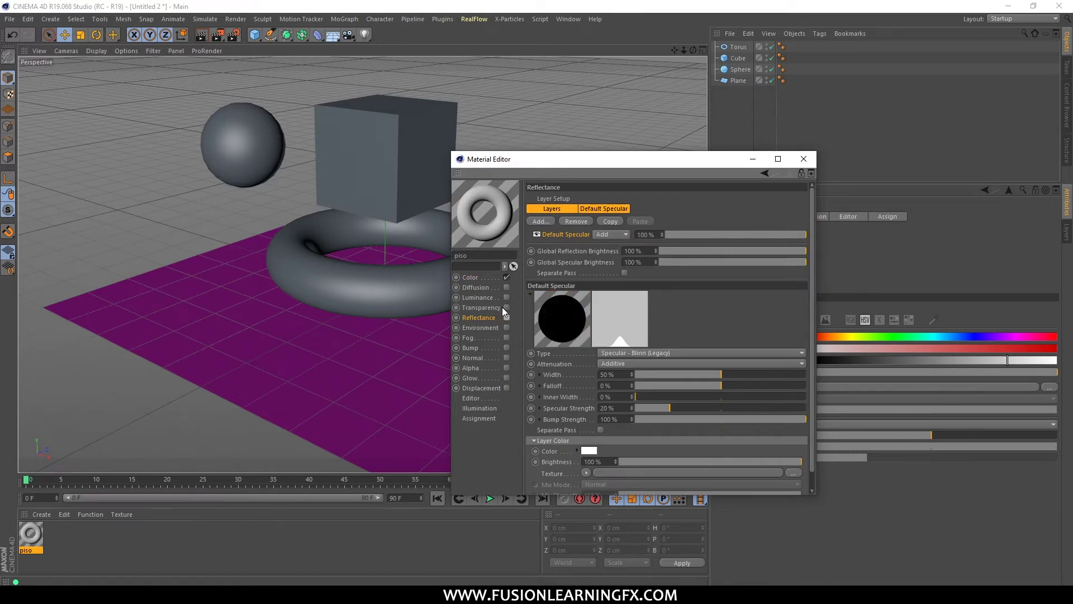
left_click(475, 278)
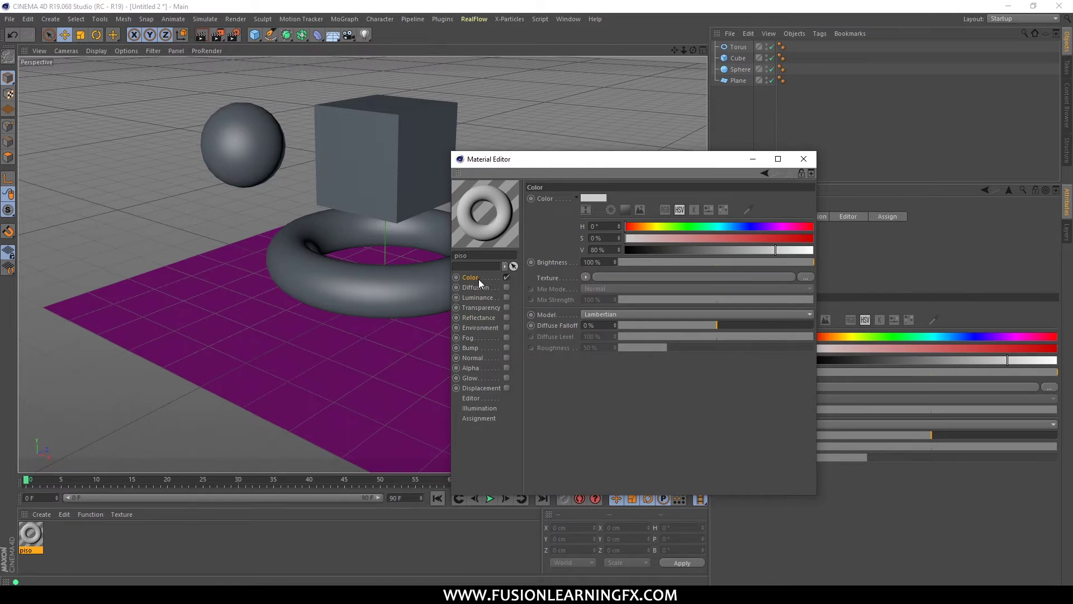
mouse_move(561, 159)
left_mouse_down()
mouse_move(444, 159)
mouse_move(449, 137)
left_mouse_up()
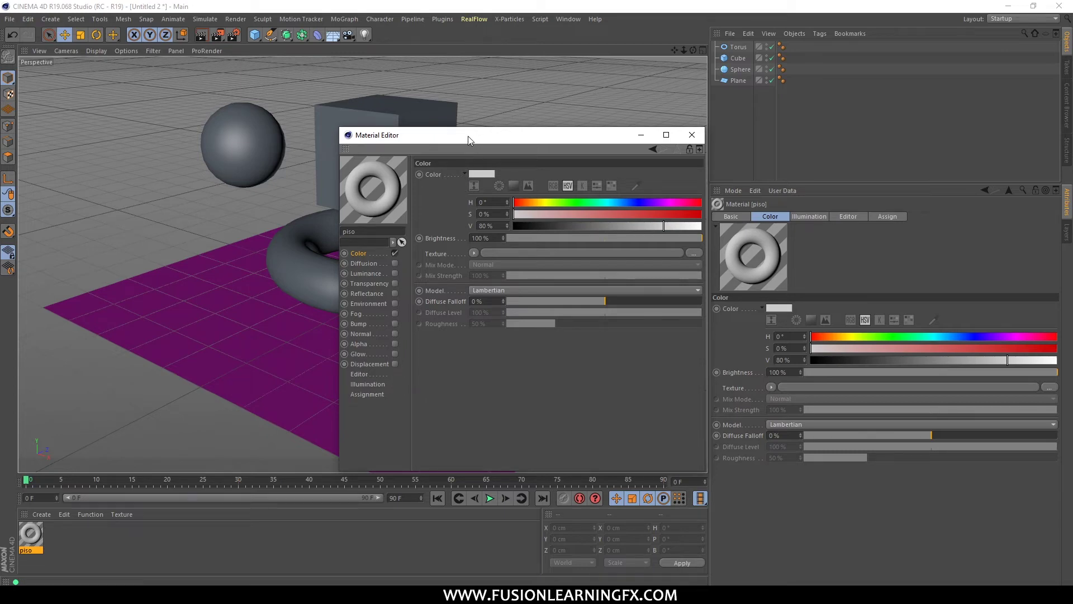
Step: Pick a saturated blue, H 241° S 81%, in the Color Picker's spectrum
left_click(480, 172)
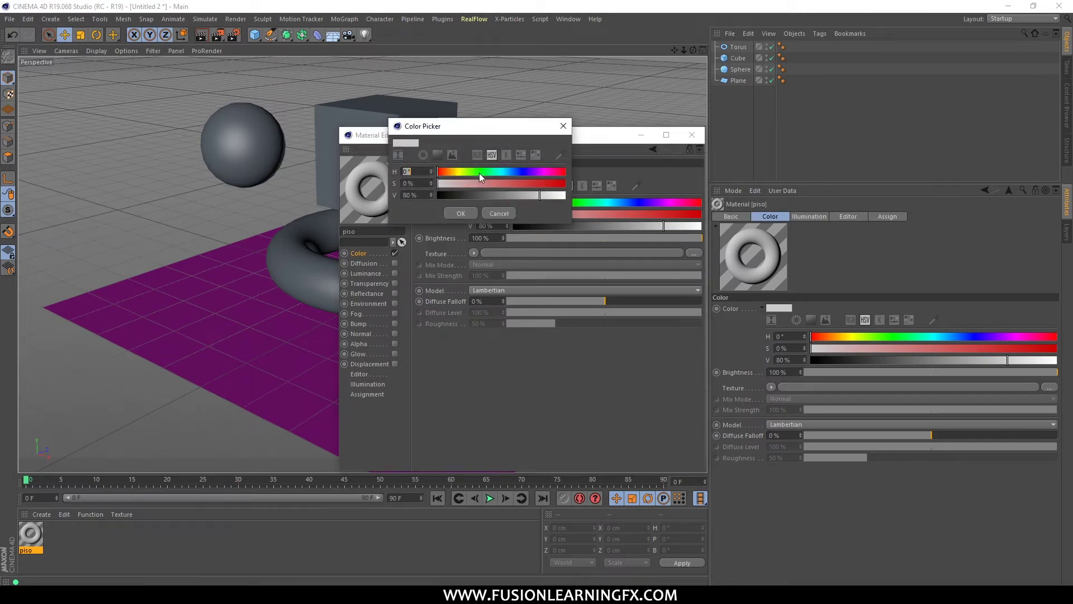
left_click_drag(469, 130, 463, 291)
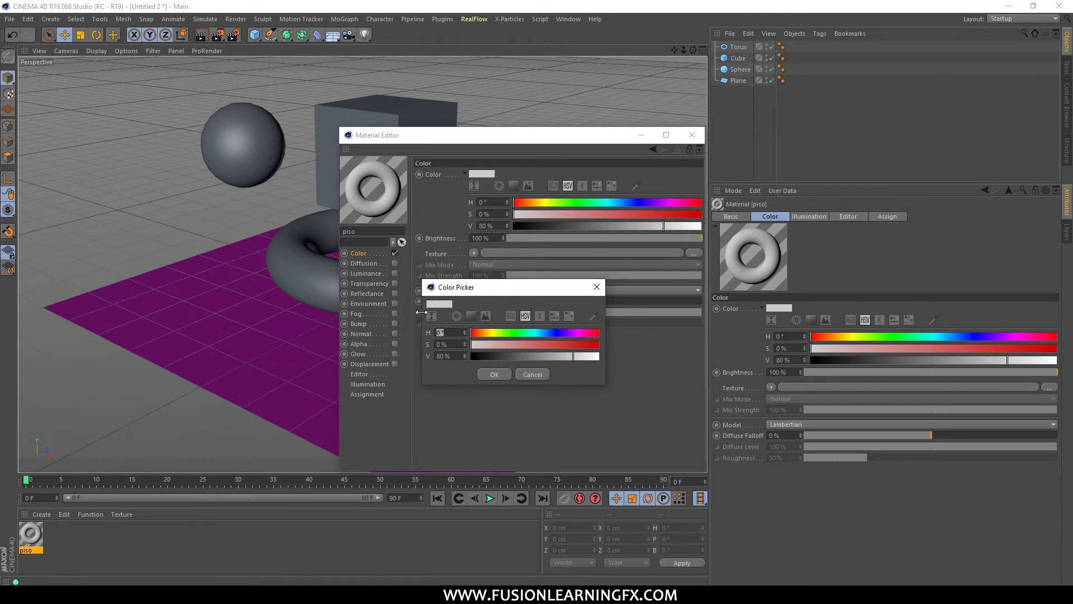
left_click_drag(546, 332, 571, 344)
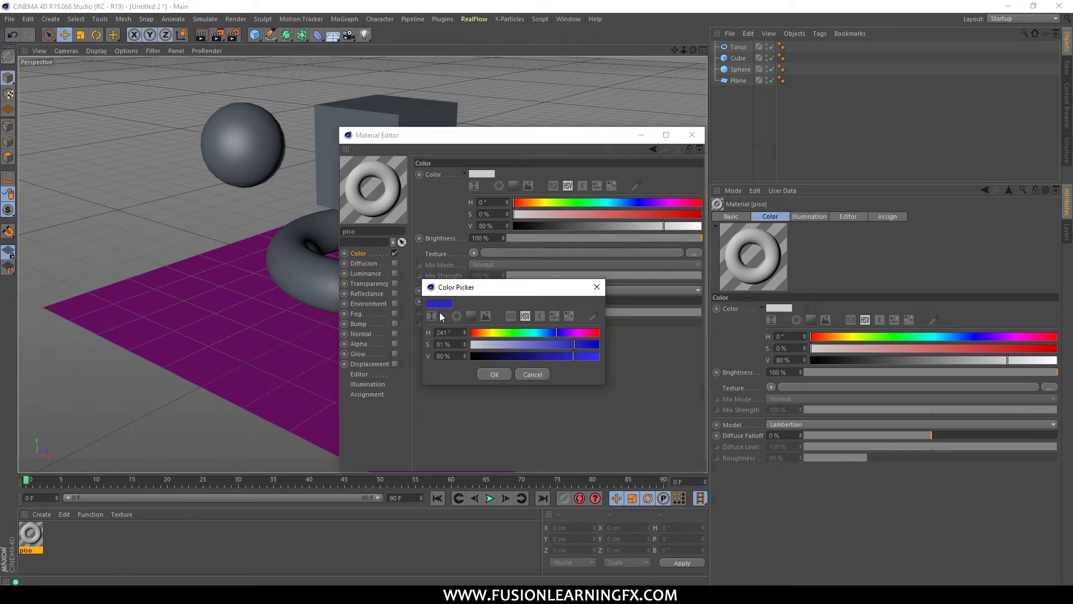
left_click(471, 316)
left_click(471, 317)
Step: Try the picker's wheel, image, RGB and HSV modes, then accept the blue colour
left_click_drag(478, 291, 656, 155)
left_click(634, 181)
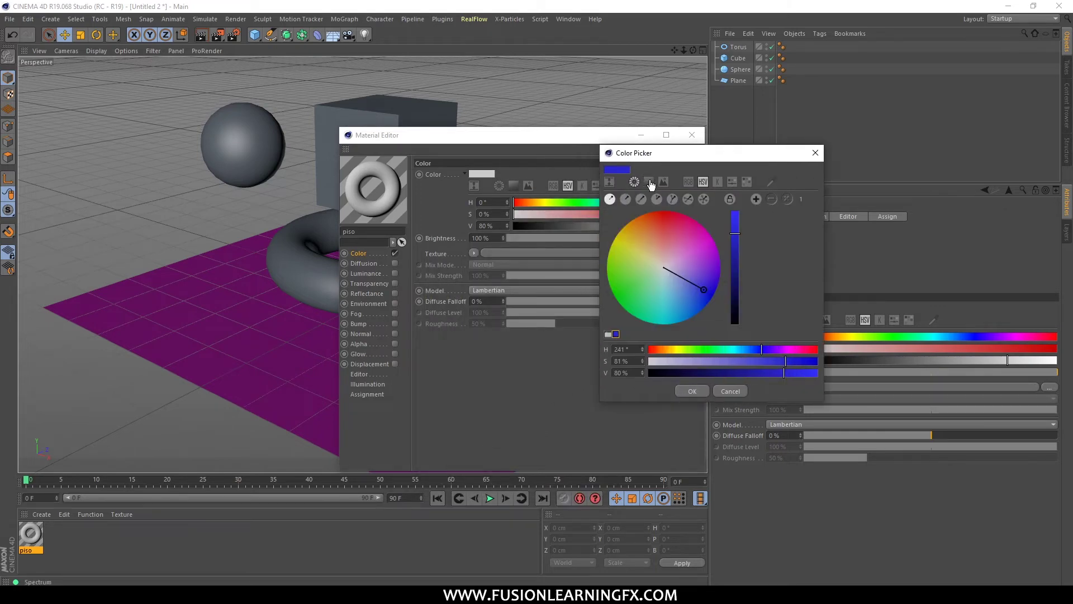
left_click(664, 182)
left_click(689, 182)
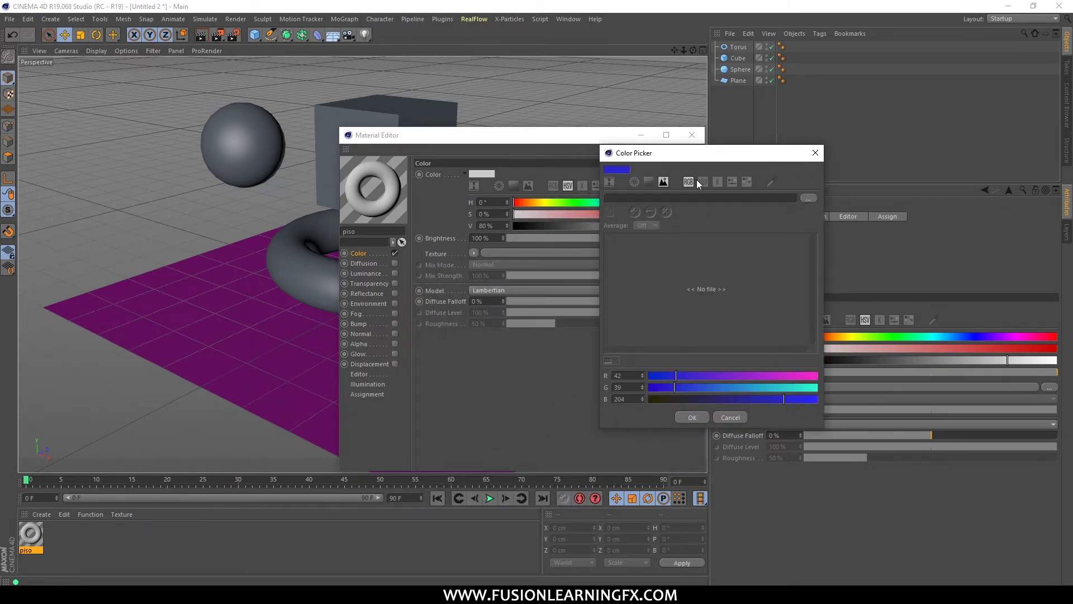
left_click(703, 182)
left_click(648, 183)
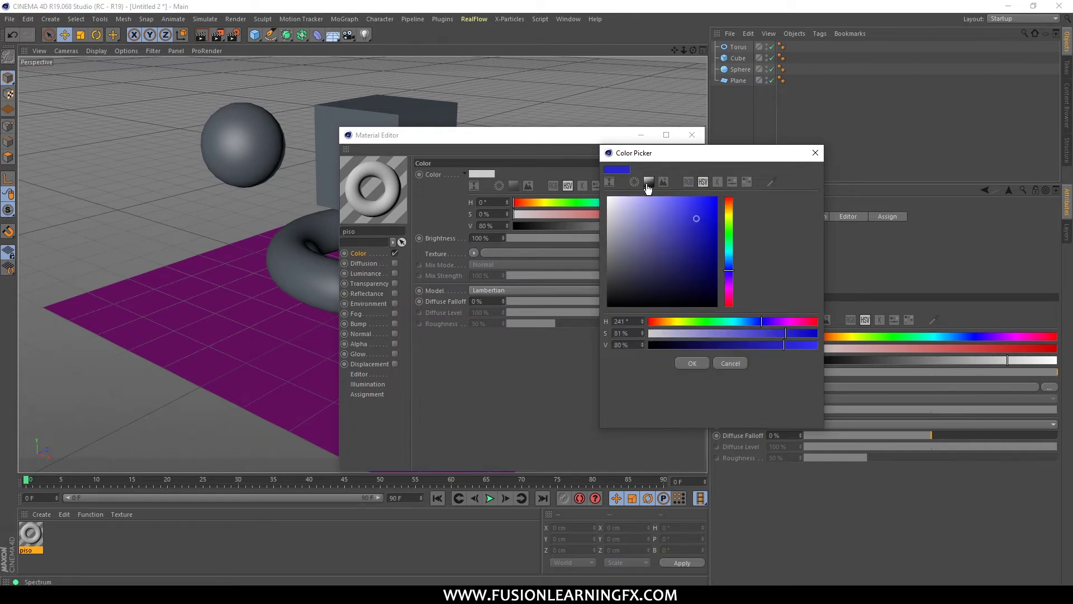
left_click(634, 182)
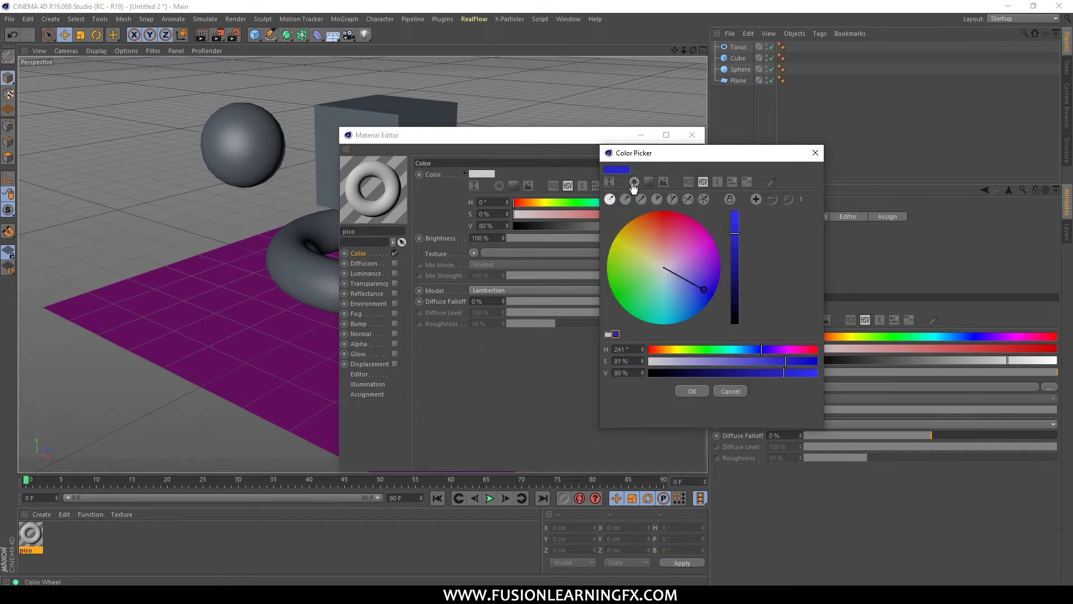
left_click(610, 182)
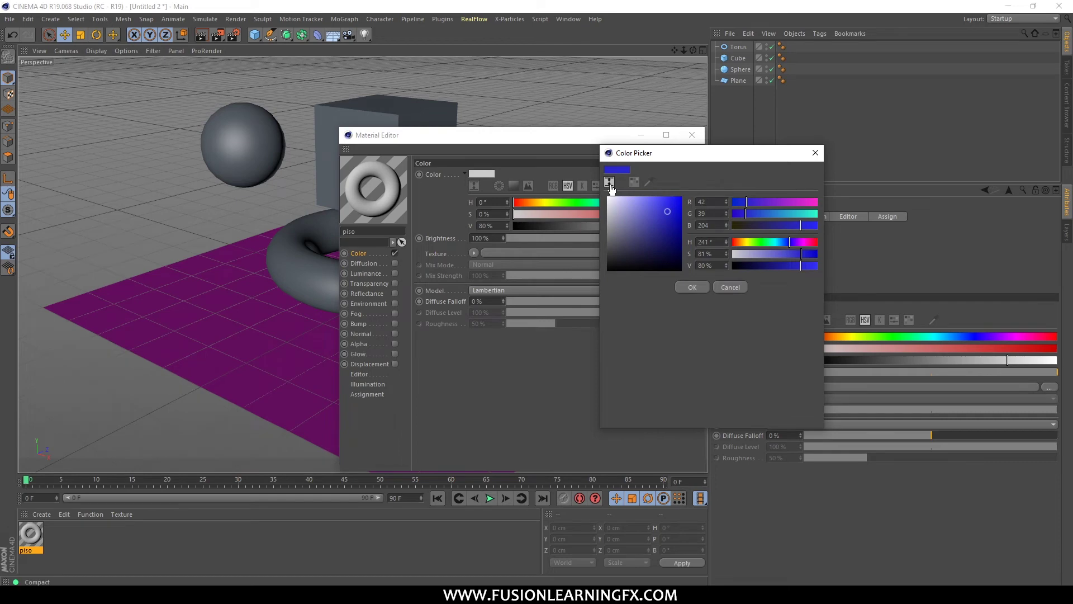
left_click(610, 182)
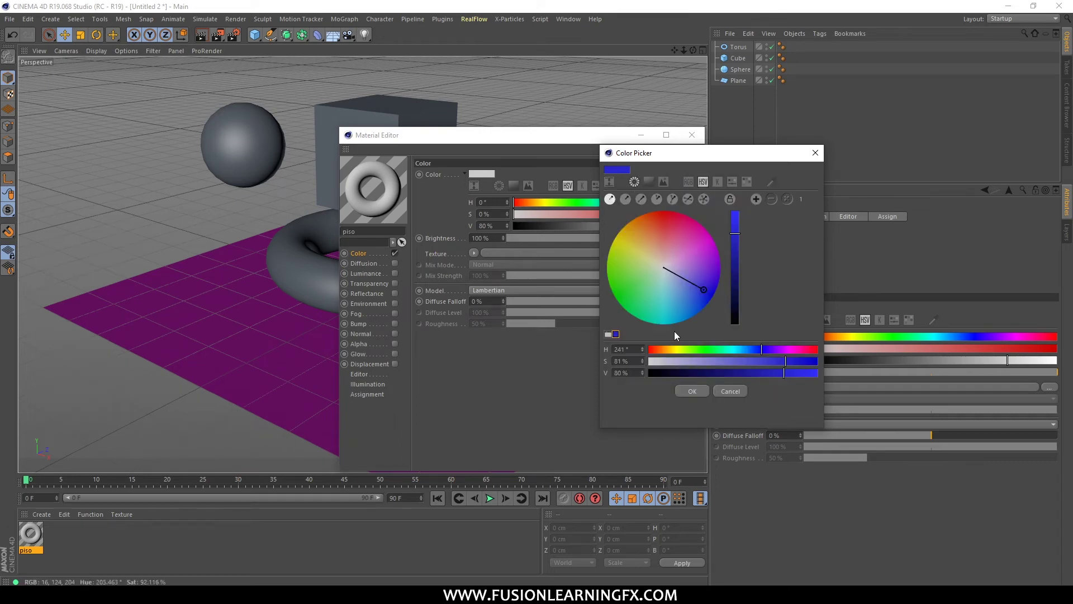
left_click(692, 392)
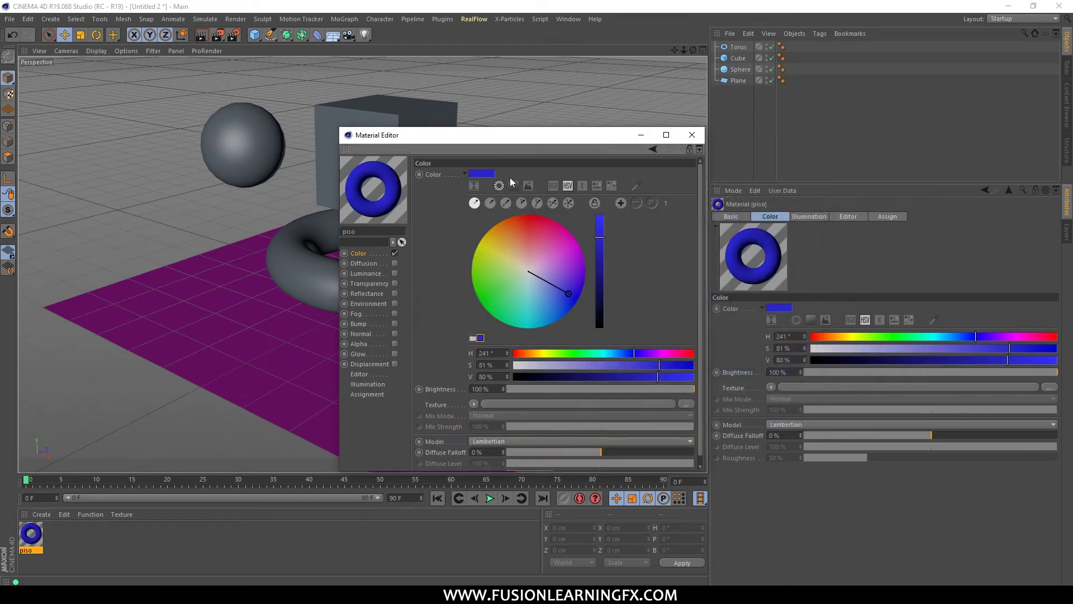
left_click_drag(450, 135, 427, 86)
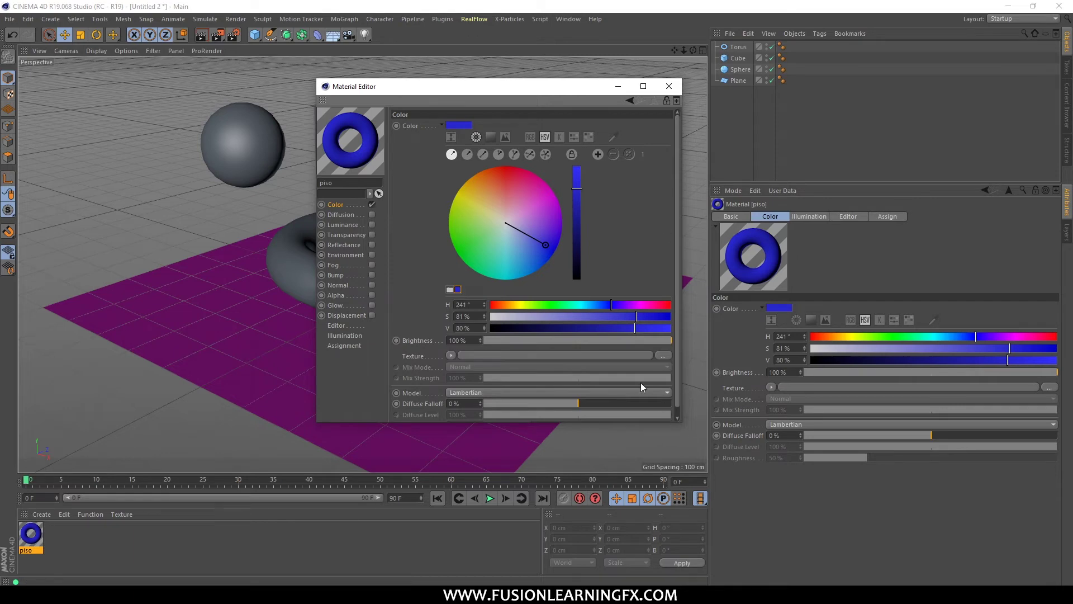
scroll(618, 262, "down", 1)
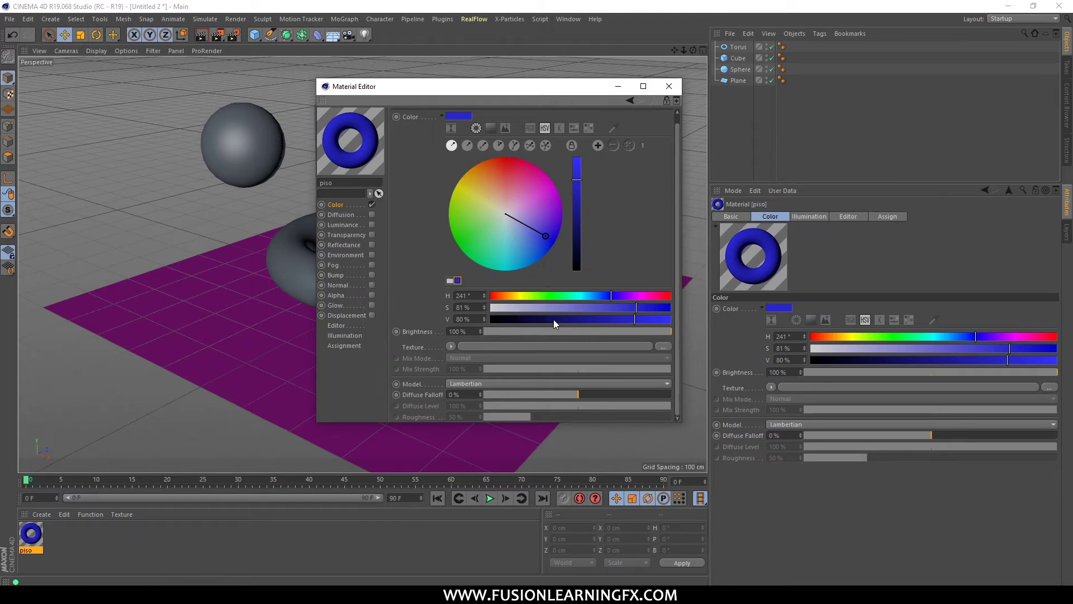
left_click_drag(554, 334, 499, 333)
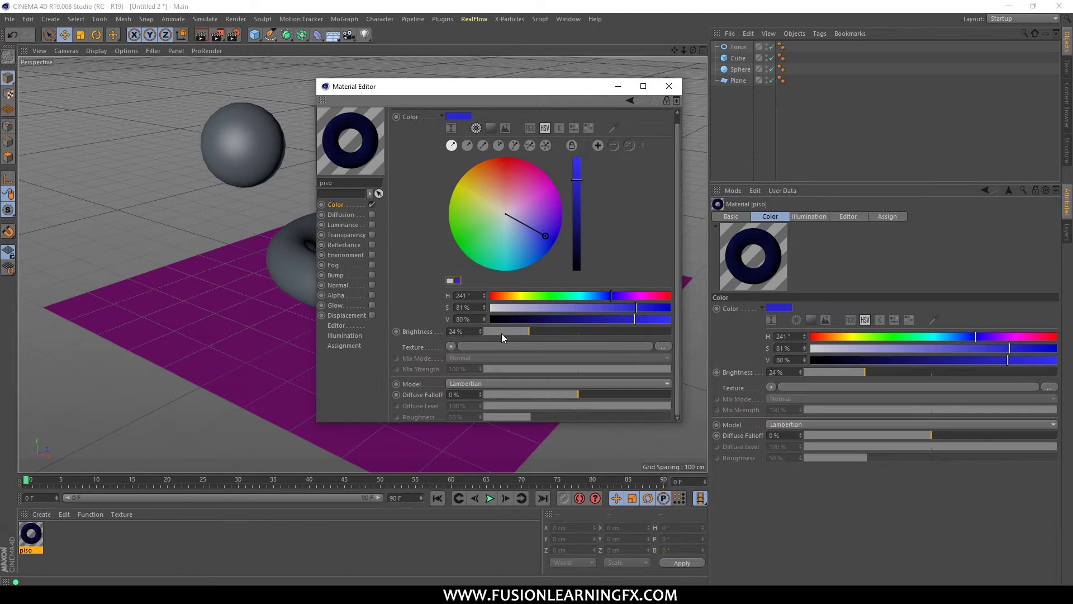
left_click_drag(497, 333, 638, 335)
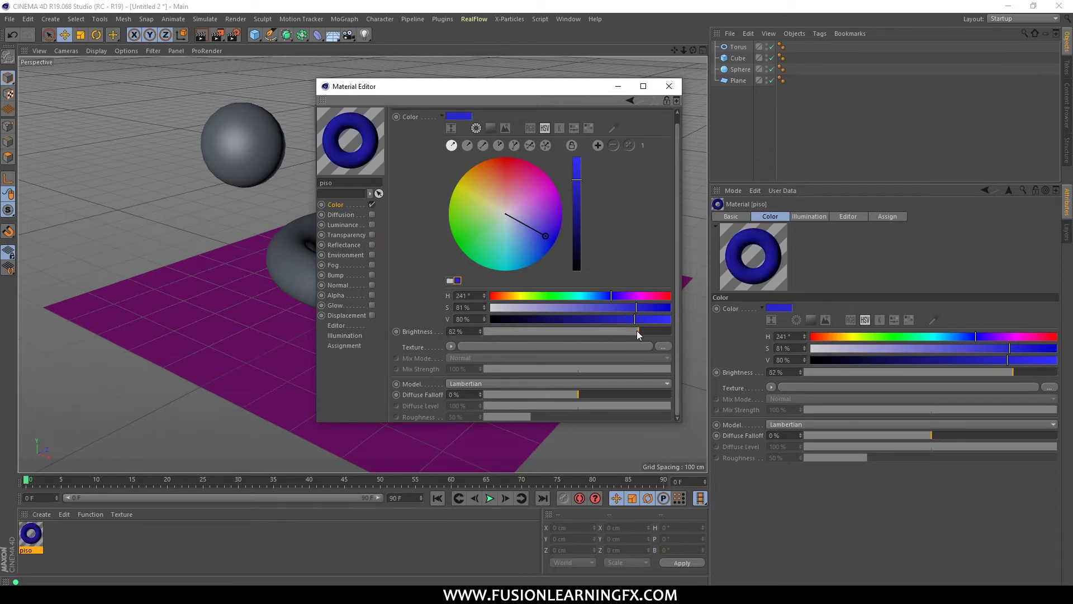
left_click_drag(541, 334, 529, 333)
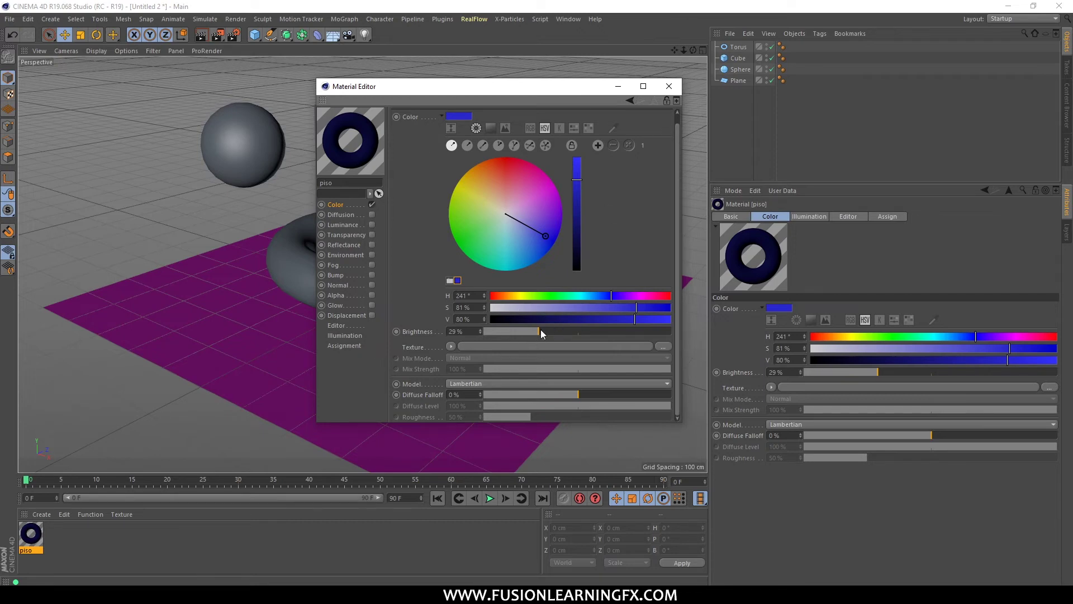
left_click_drag(598, 334, 693, 338)
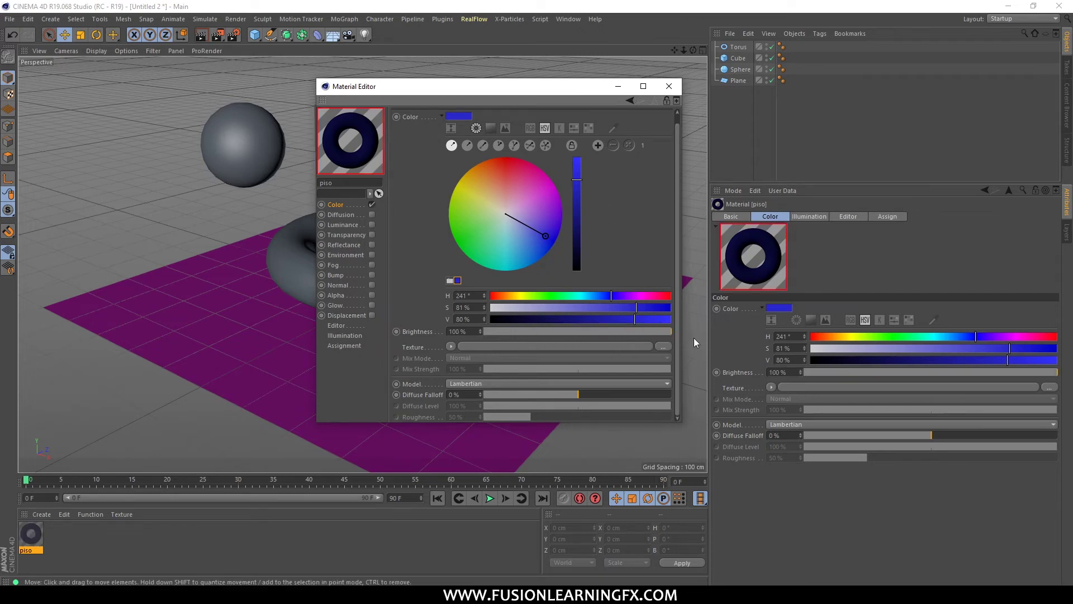
left_click_drag(558, 330, 699, 330)
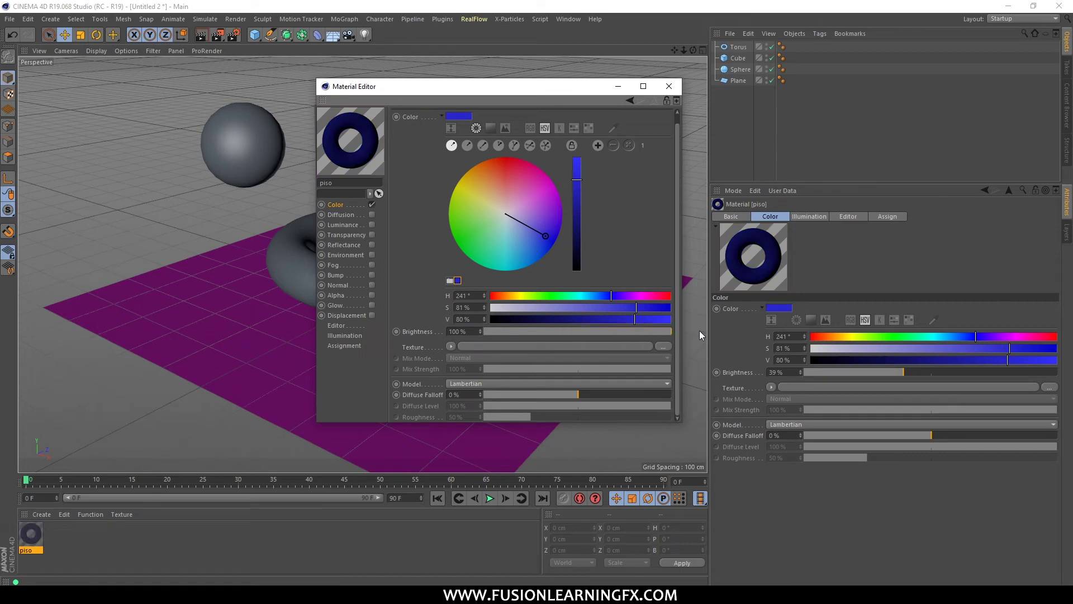
left_click_drag(579, 86, 602, 52)
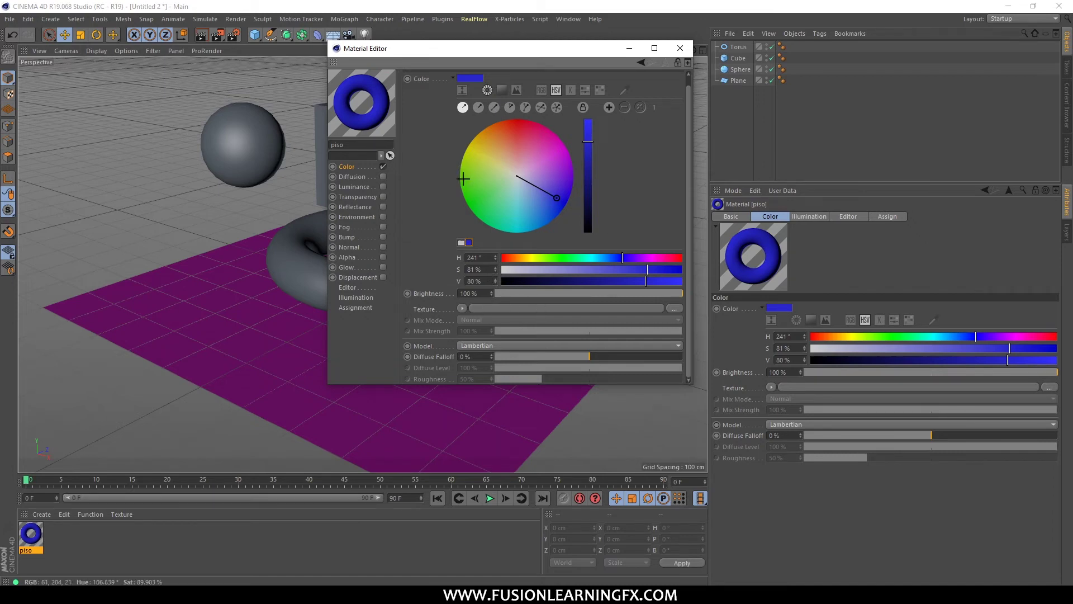
Step: Move the Material Editor aside and open the Color channel's Texture shader list
left_click_drag(428, 51, 412, 105)
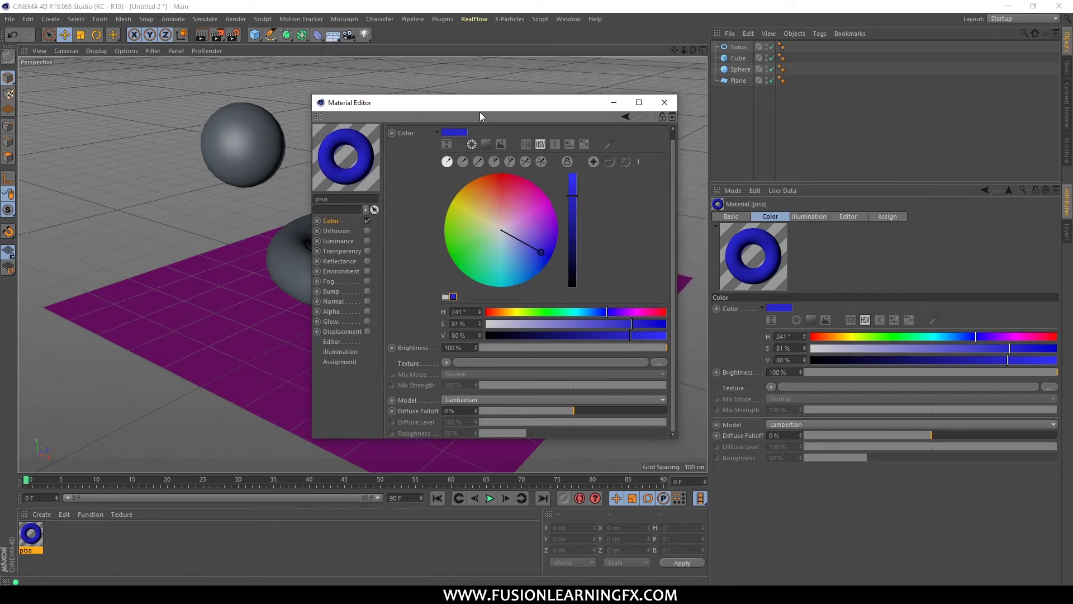
left_click_drag(479, 106, 650, 56)
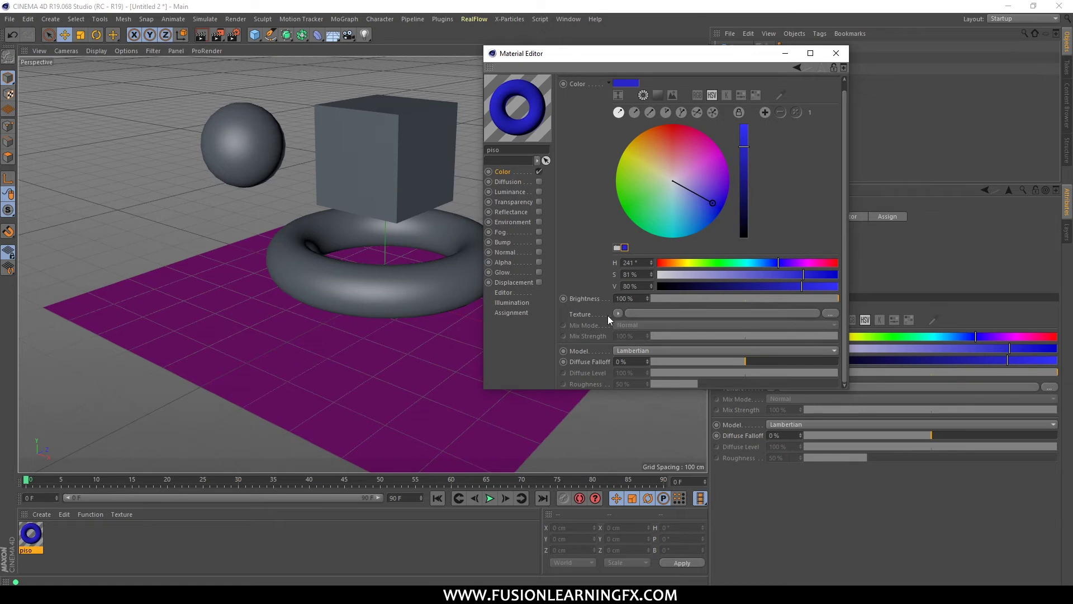
left_click_drag(556, 53, 434, 41)
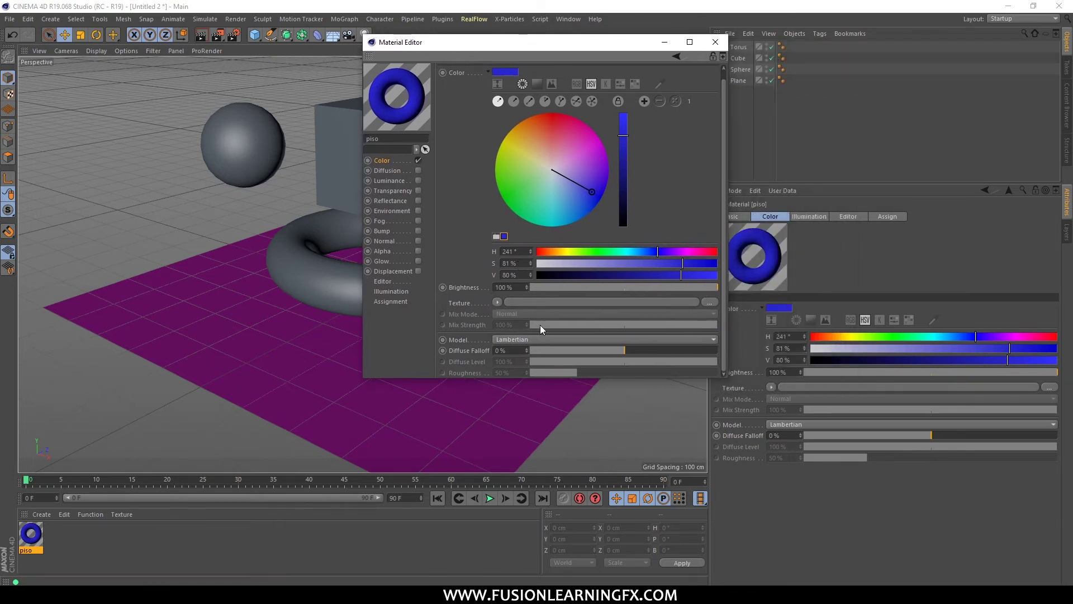
left_click(498, 302)
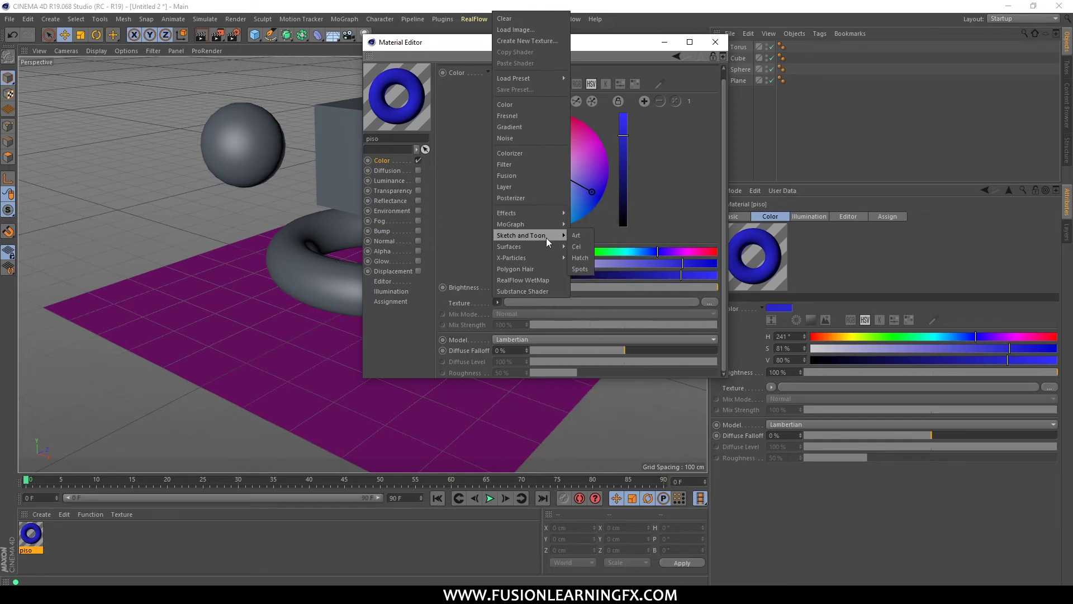
mouse_move(508, 246)
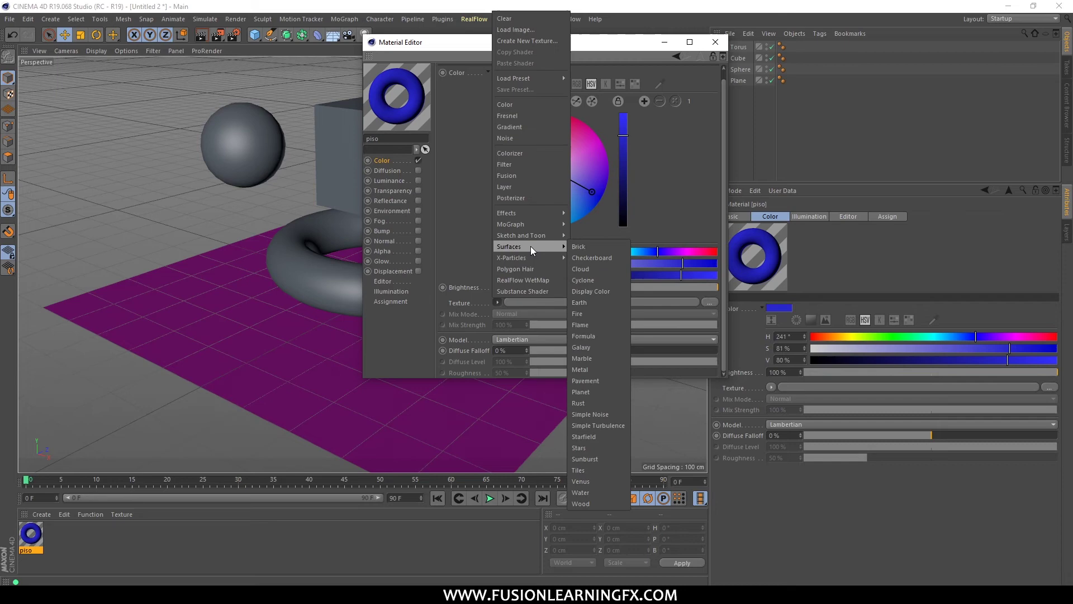
Step: Load a Surfaces > Checkerboard shader into the Color channel's Texture slot
left_click(588, 256)
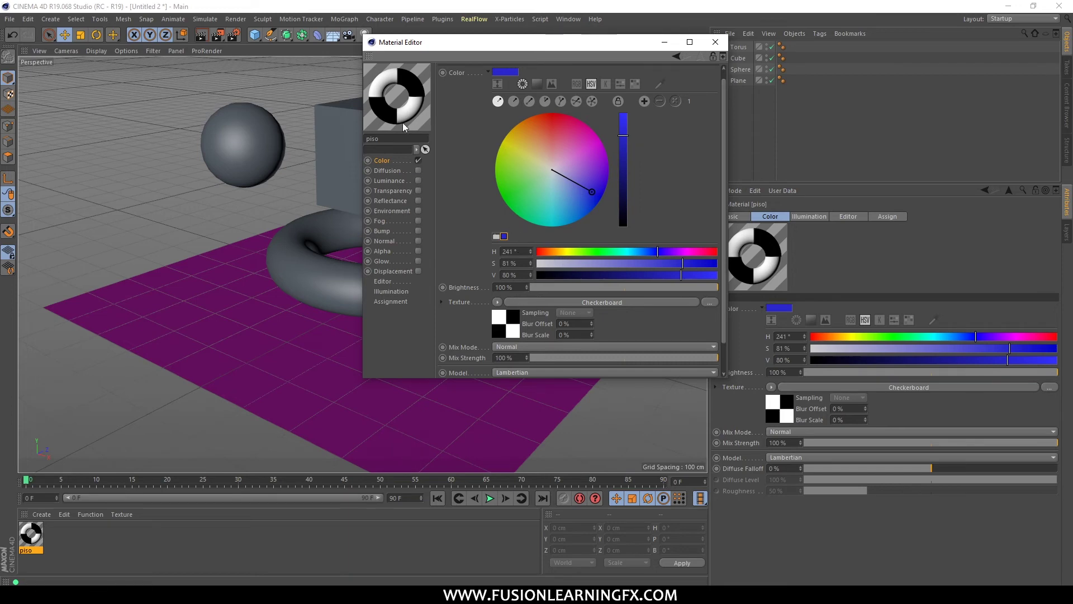
left_click_drag(437, 45, 396, 123)
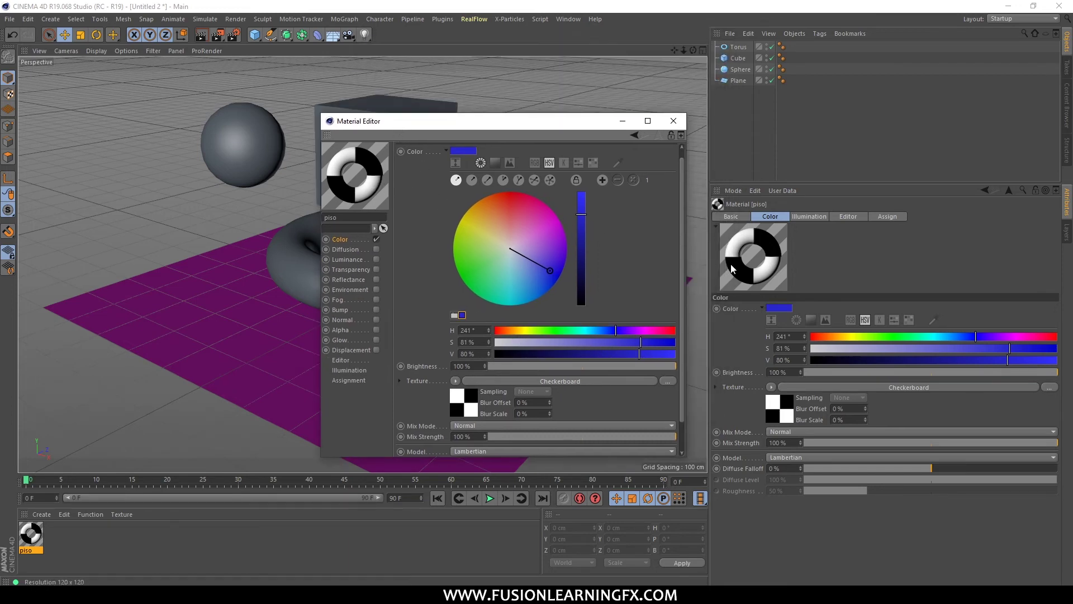
Step: Switch the piso material's preview shape to a sphere
right_click(375, 173)
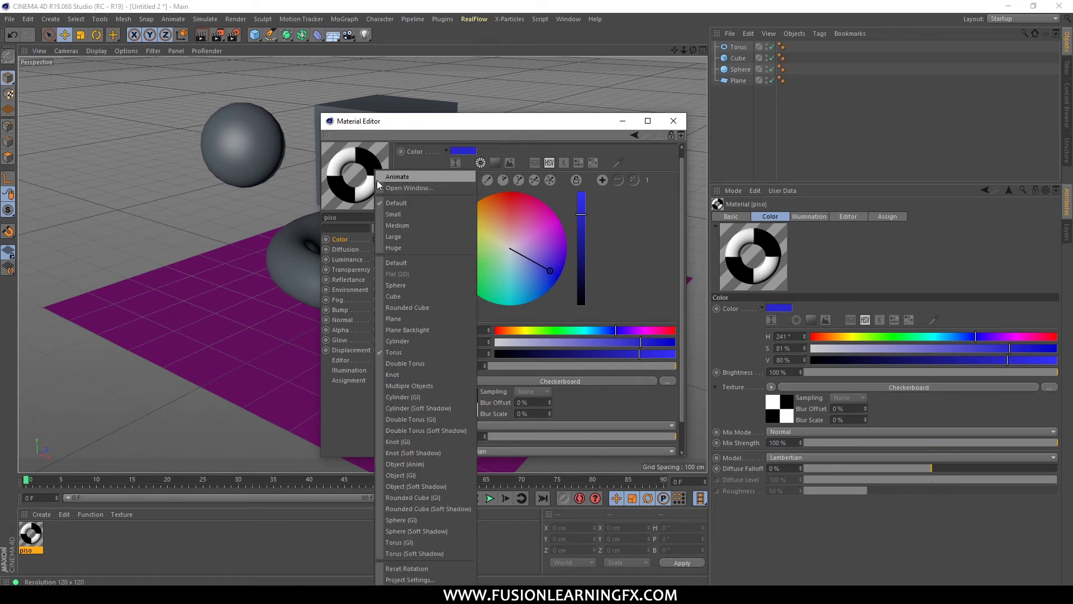
left_click(408, 262)
left_click_drag(386, 121, 424, 70)
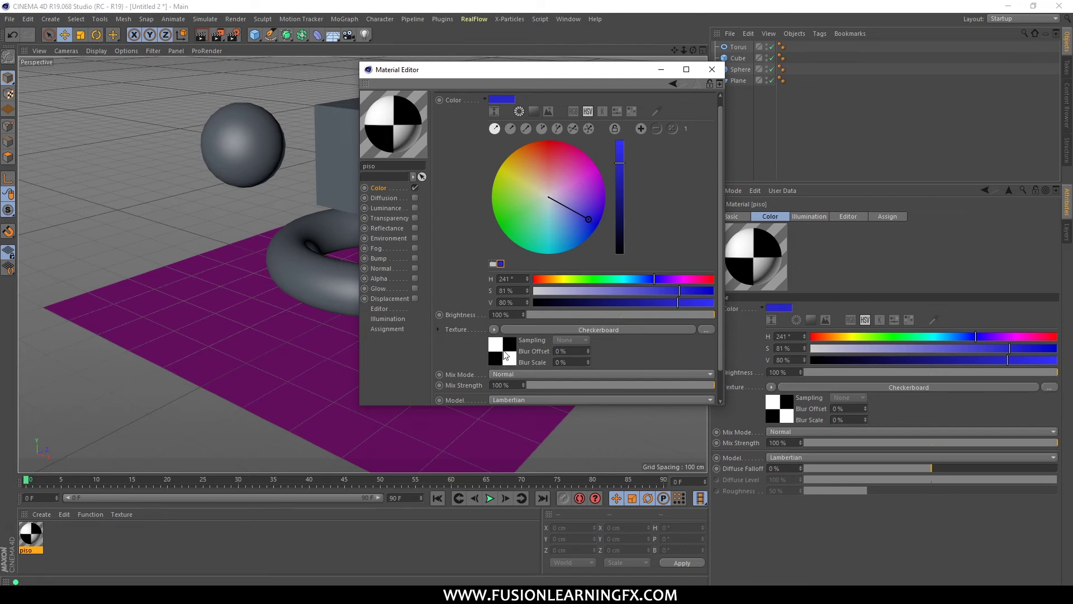
Step: View the Checkerboard shader's settings: white Color 1, black Color 2, U/V Frequency 1
left_click(504, 354)
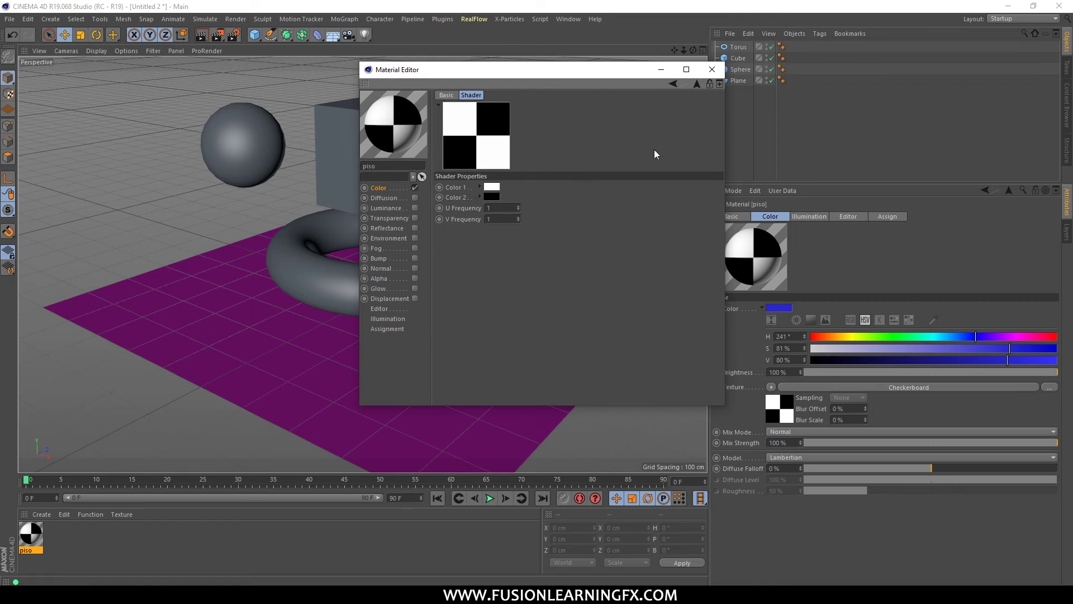
left_click(672, 84)
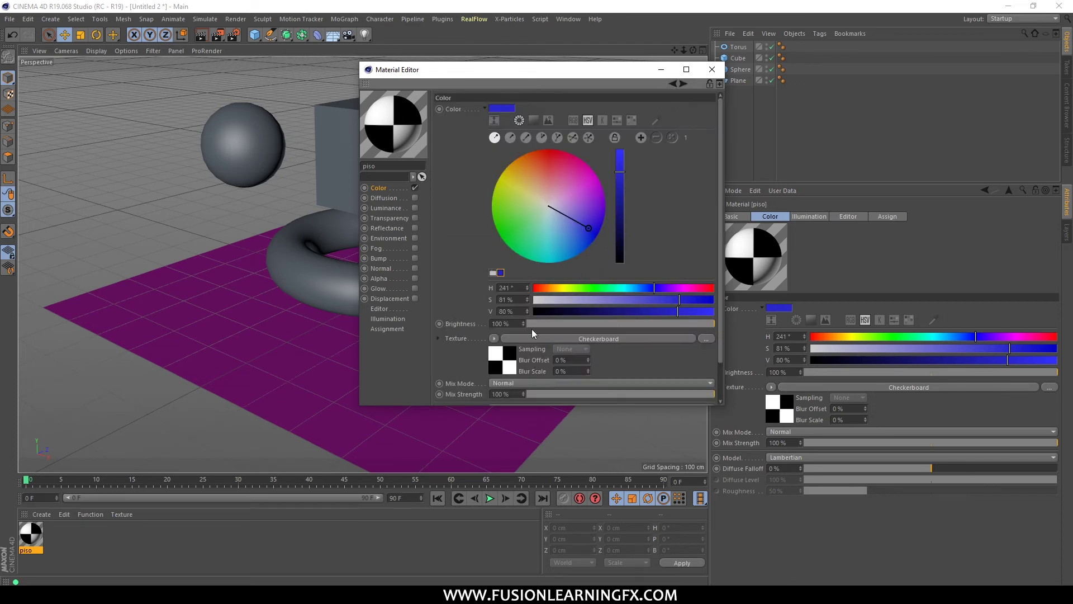
left_click(513, 361)
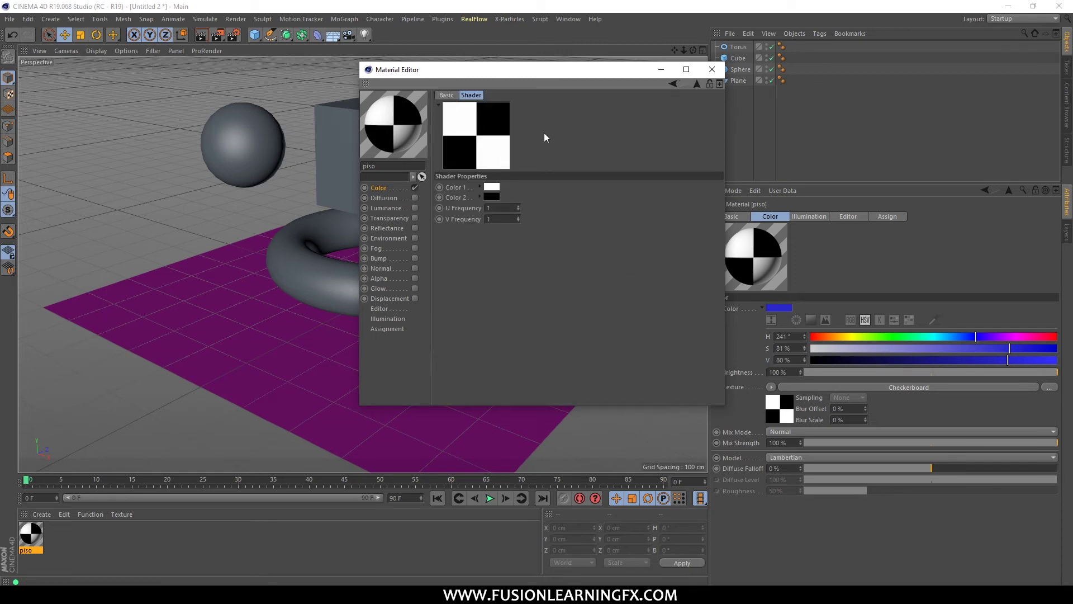
left_click(454, 96)
left_click(462, 96)
left_click_drag(480, 74, 645, 55)
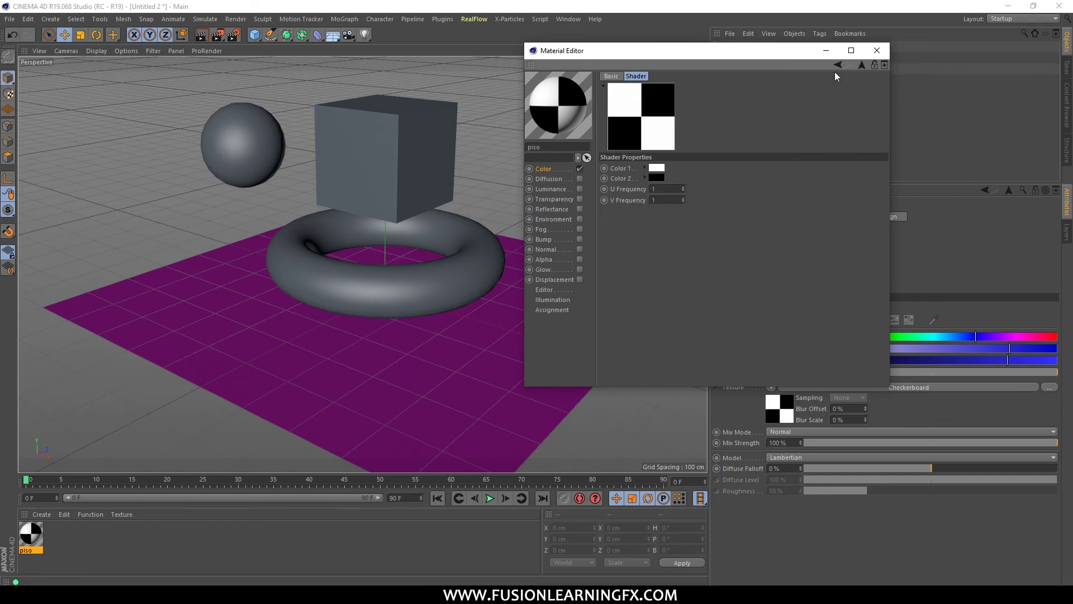
mouse_move(729, 54)
left_mouse_down()
mouse_move(631, 113)
mouse_move(638, 118)
left_mouse_up()
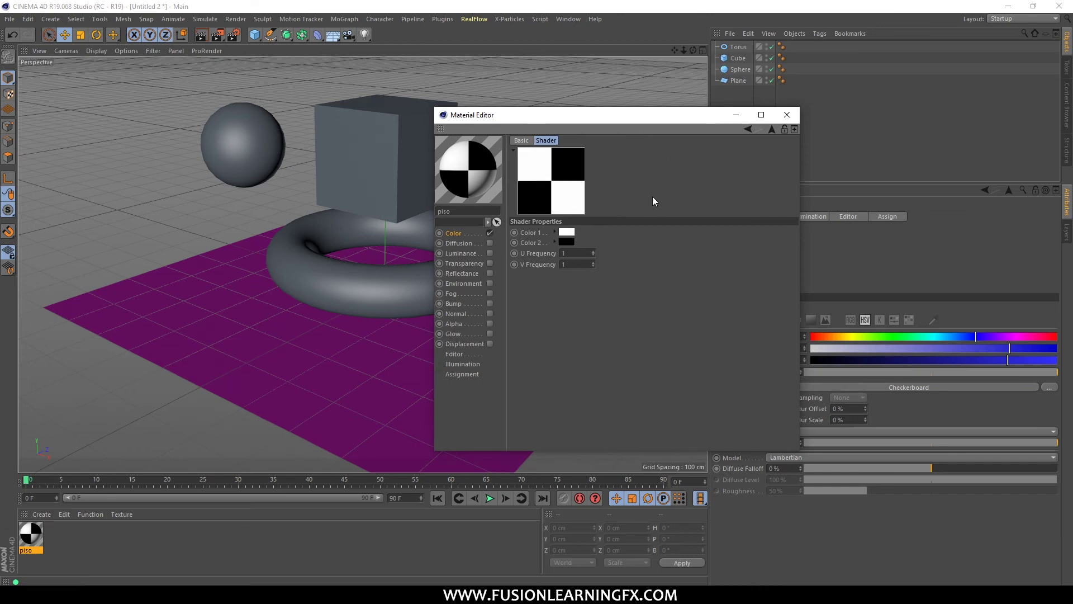
Step: Return to piso's Color channel, enlarge the Material Editor, and show the Mix Mode choices
left_click(748, 129)
left_click_drag(656, 118, 644, 60)
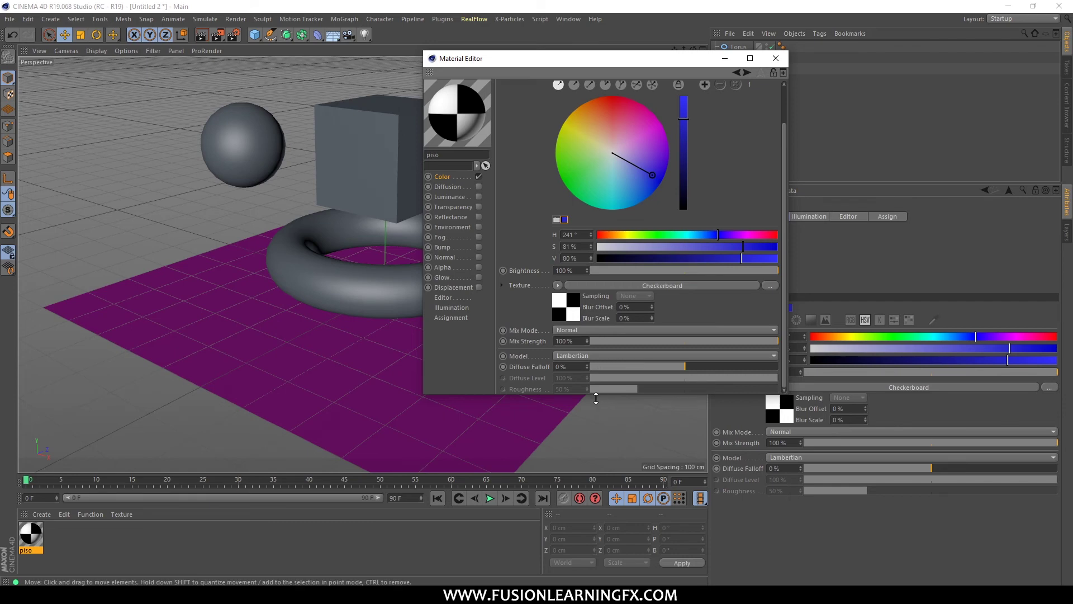
left_click_drag(595, 395, 590, 449)
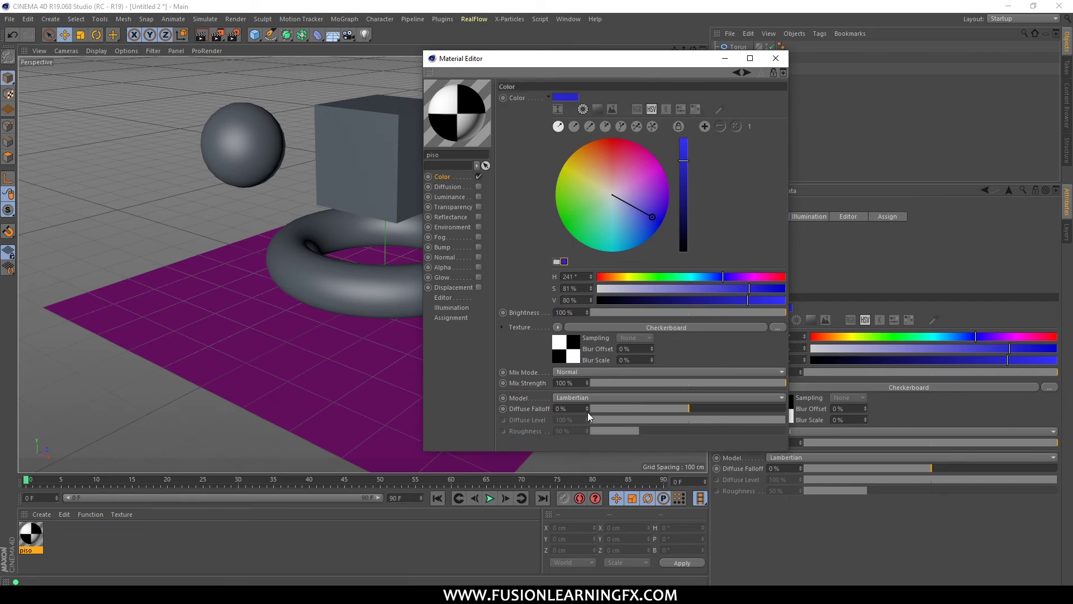
left_click(567, 371)
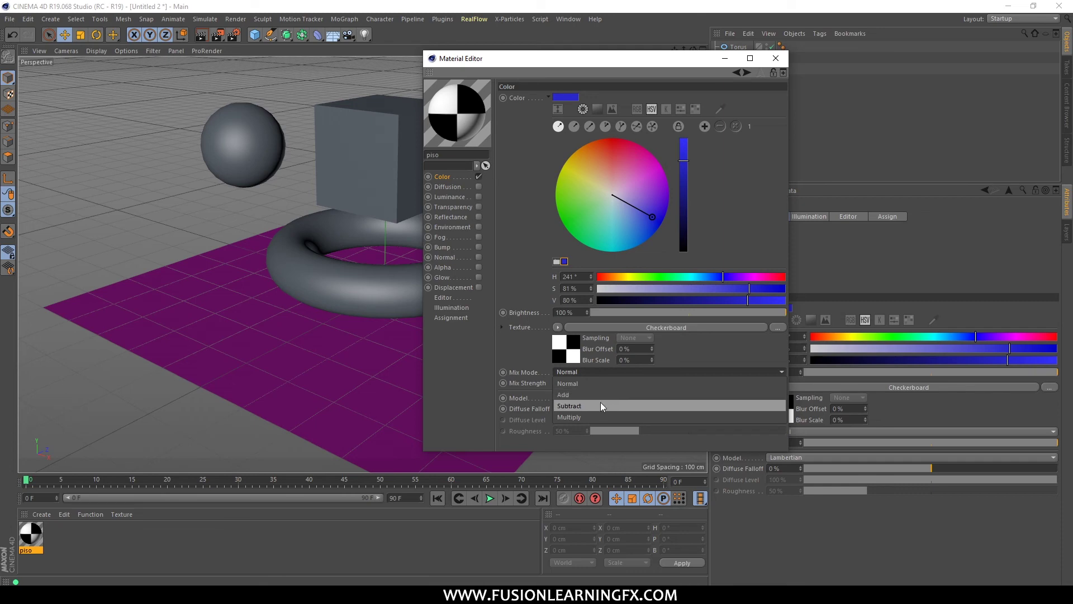
Step: Preview the checkerboard in Add, Subtract and Multiply mix modes, then revert to Normal
left_click(569, 398)
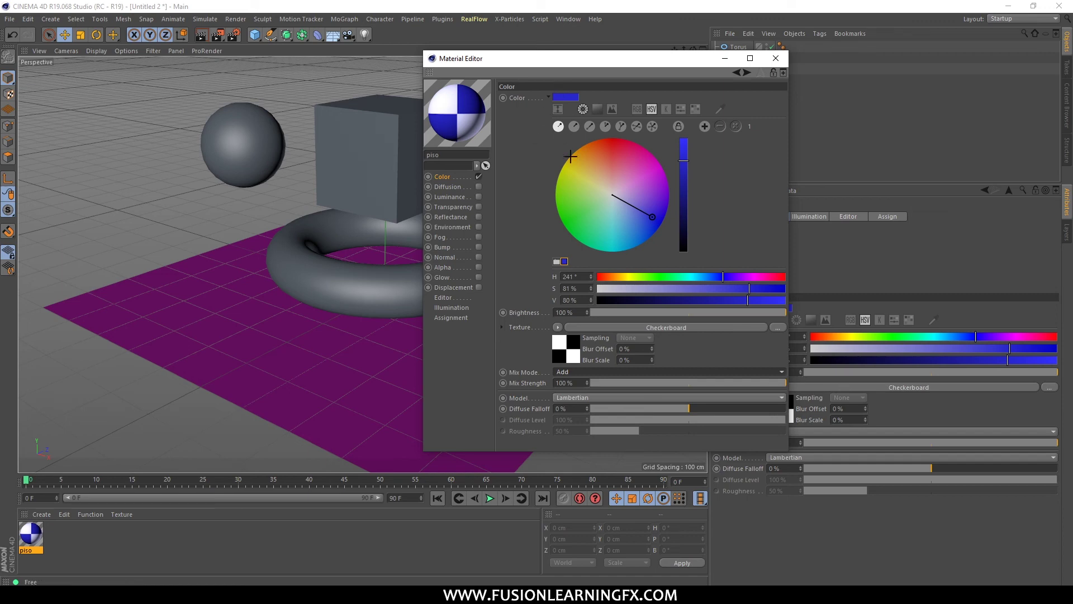
left_click(576, 373)
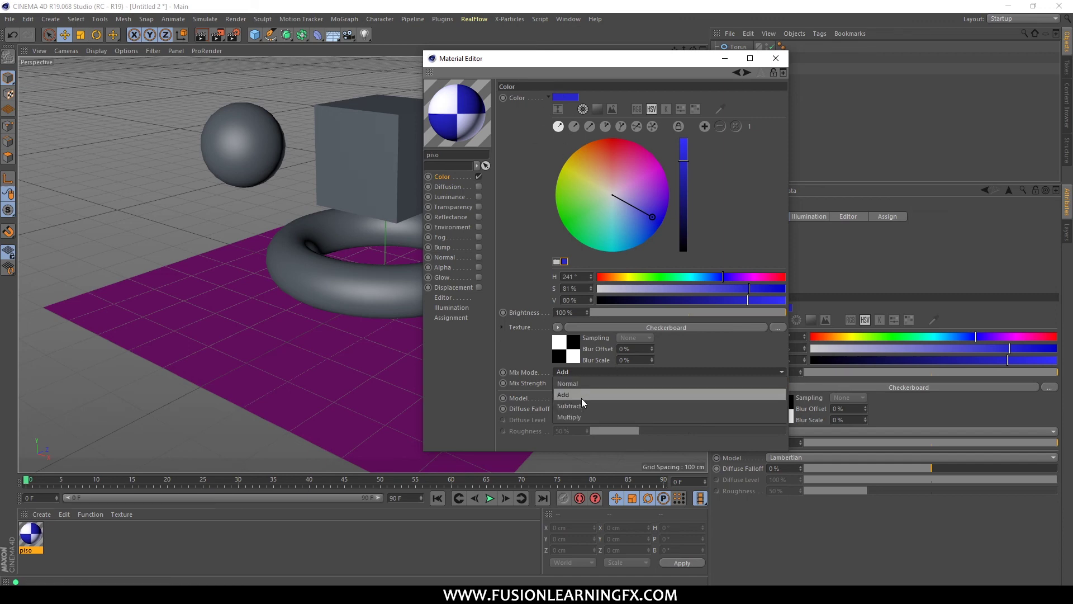
left_click(582, 401)
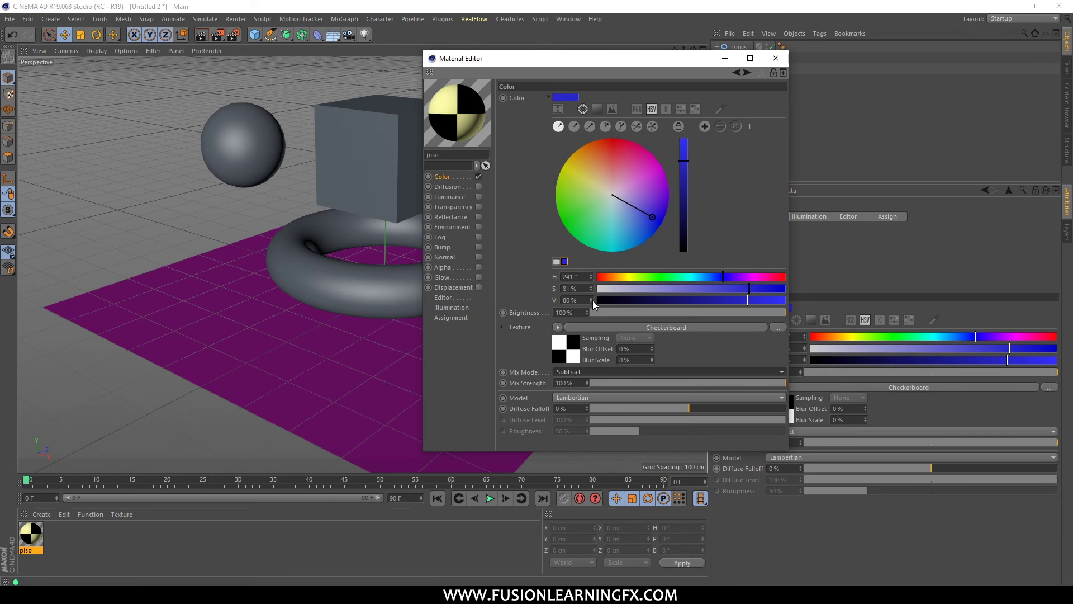
left_click(579, 374)
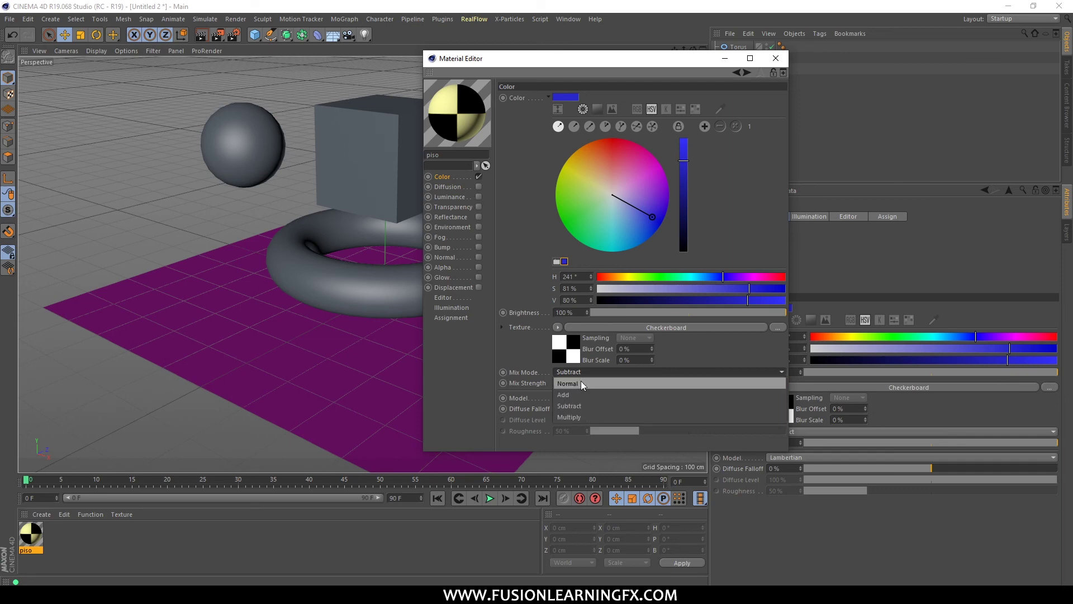
left_click(579, 417)
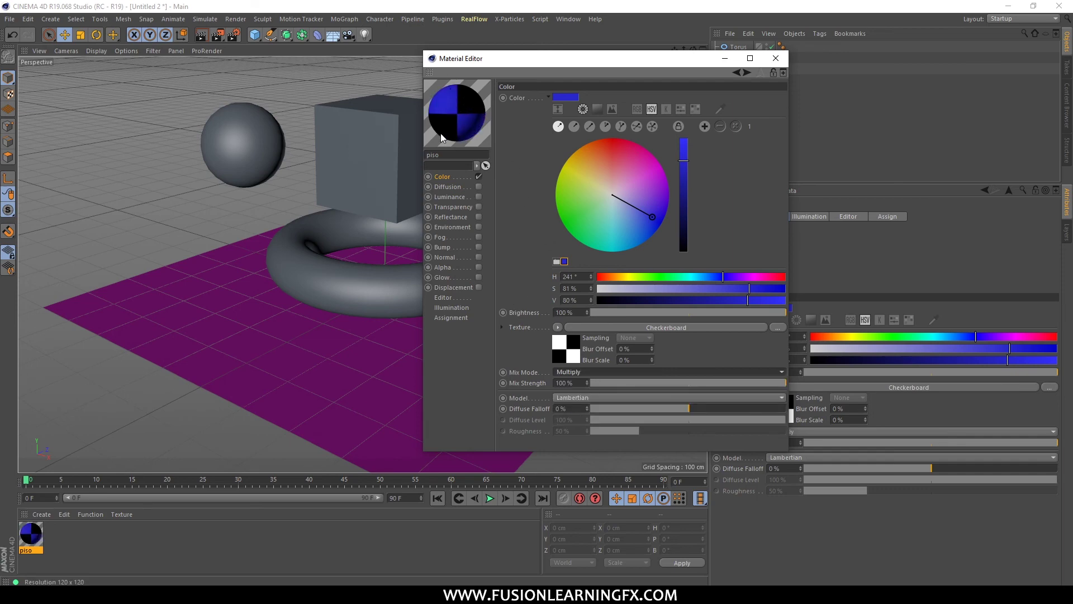
left_click(575, 371)
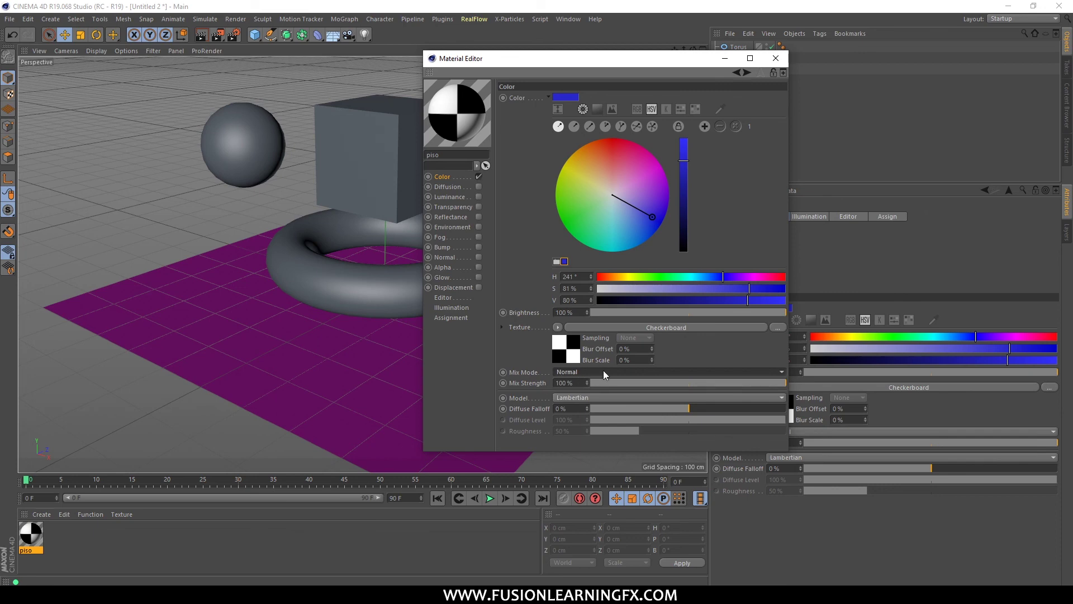
Step: Set the checkerboard mix mode to Add with Mix Strength 15%, then 61%
left_click(603, 371)
left_click(582, 394)
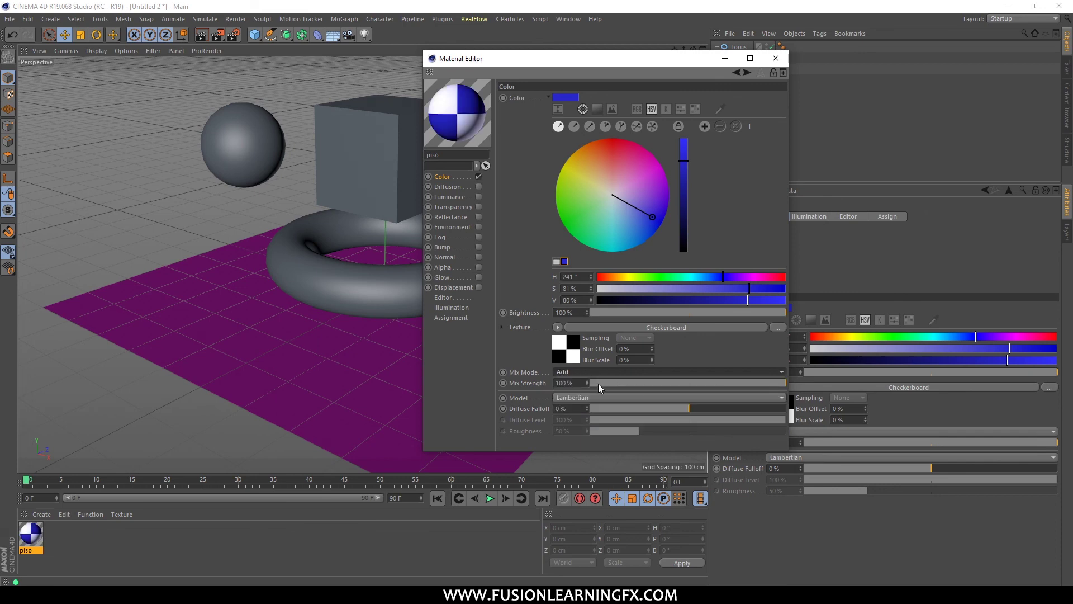
left_click_drag(670, 383, 619, 385)
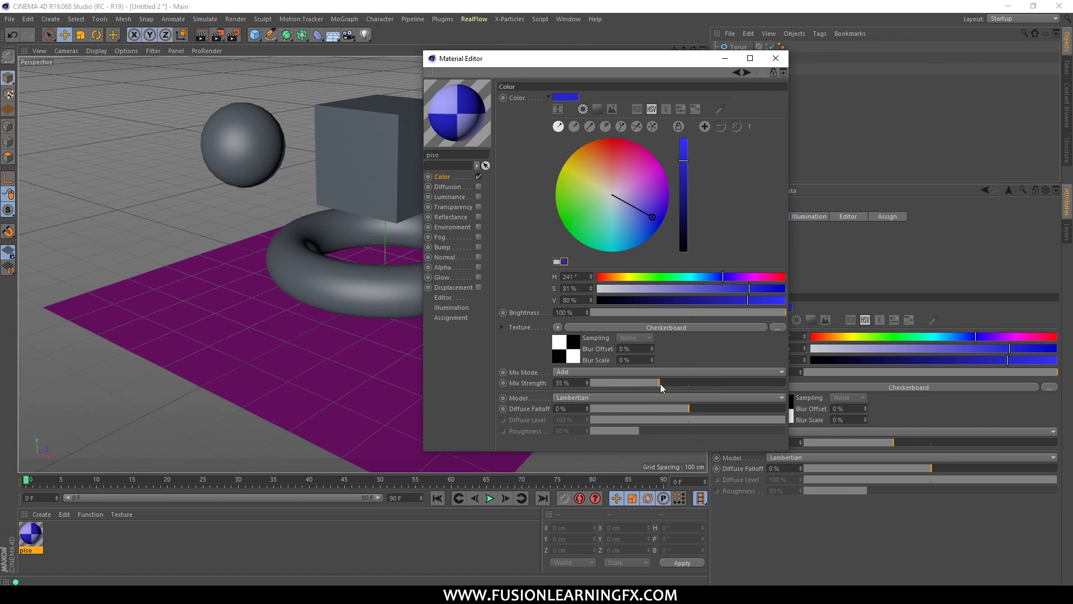
mouse_move(642, 379)
left_mouse_down()
mouse_move(732, 381)
mouse_move(601, 384)
mouse_move(787, 385)
mouse_move(637, 384)
left_mouse_up()
Step: Restore the checkerboard to 100% Mix Strength and Normal mix mode
left_click_drag(578, 52, 517, 32)
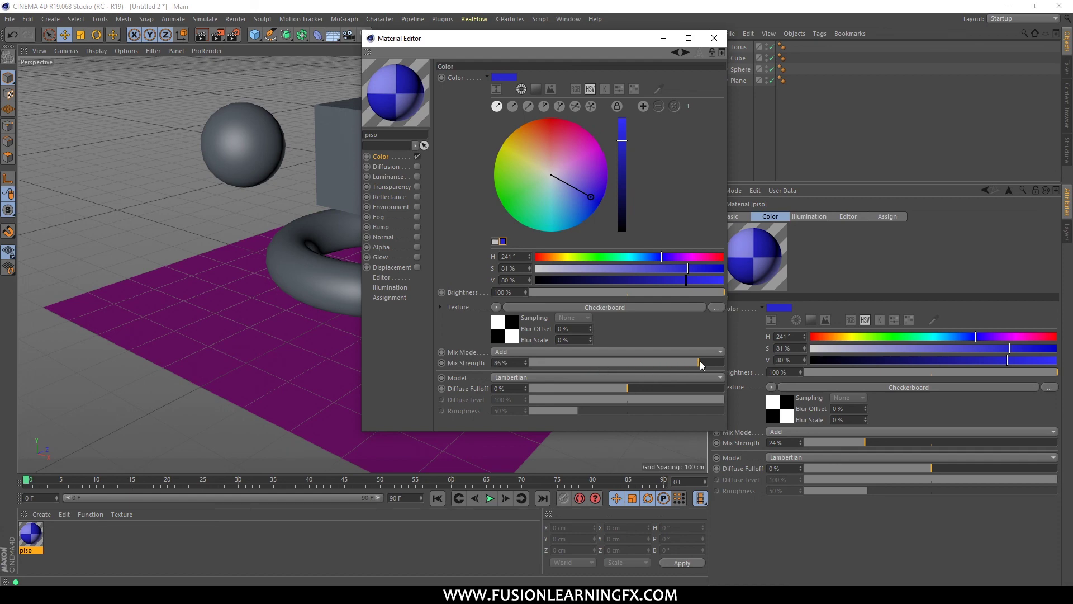
left_click_drag(700, 361, 721, 361)
left_click(616, 351)
left_click(554, 354)
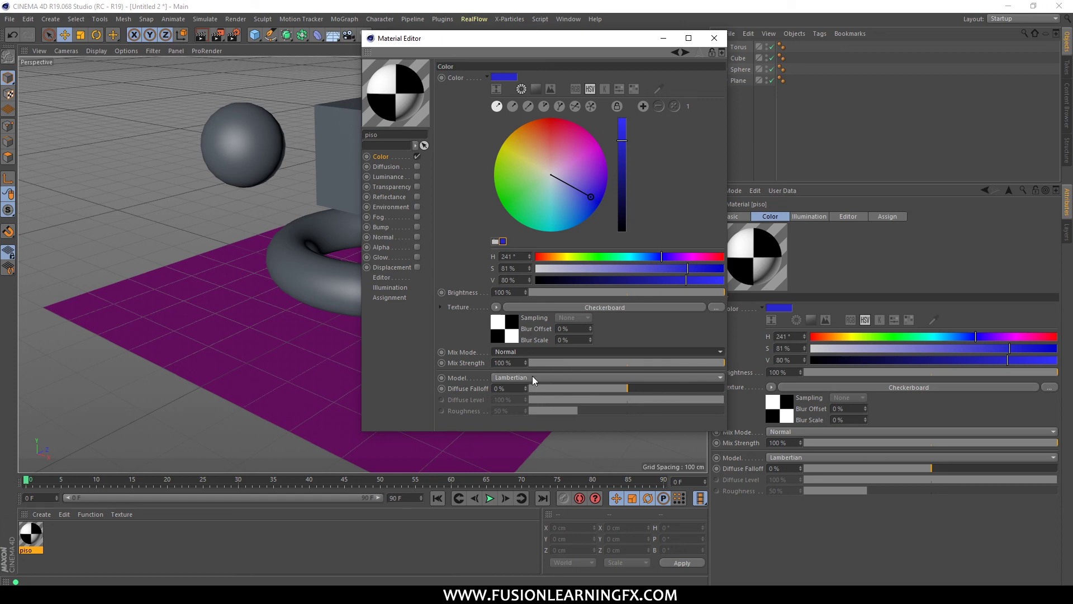
left_click(532, 378)
left_click(532, 376)
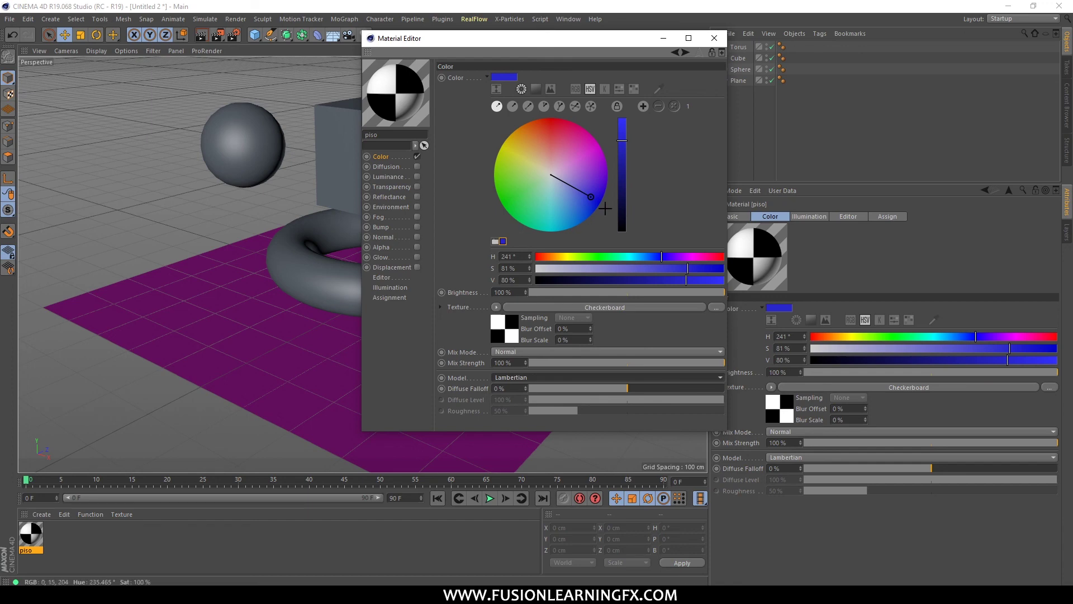
left_click_drag(608, 52, 518, 140)
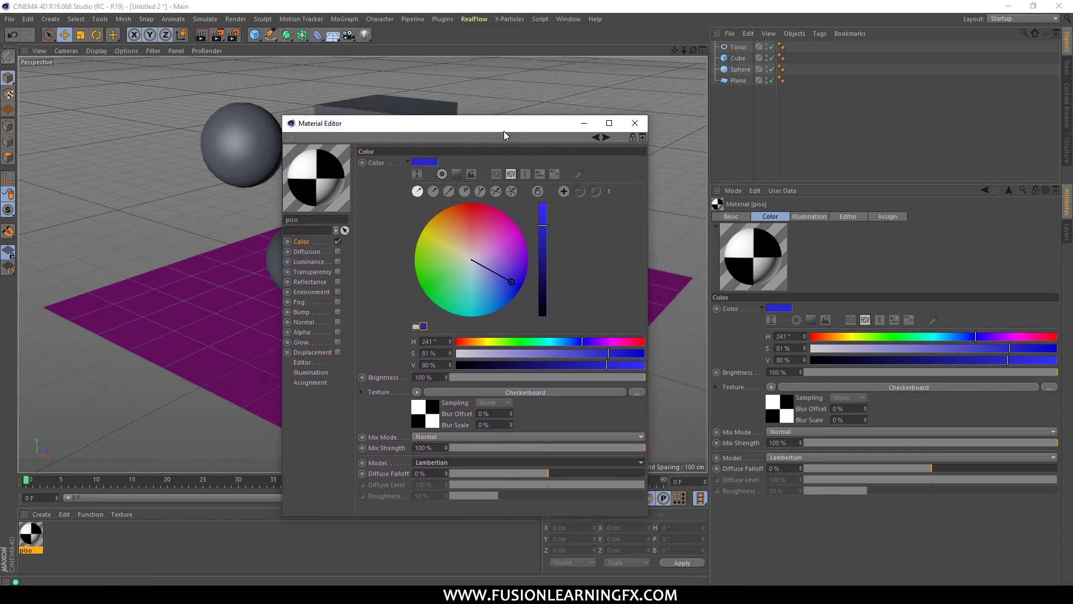